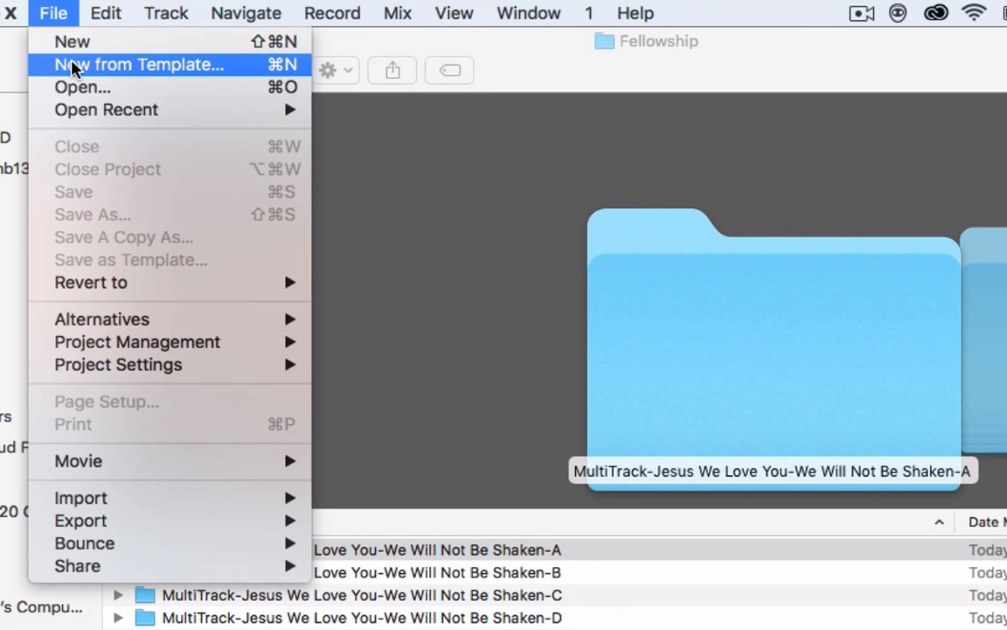
Create a new project from the saved "Fellowship UV-Mai…" template.
left_click(72, 68)
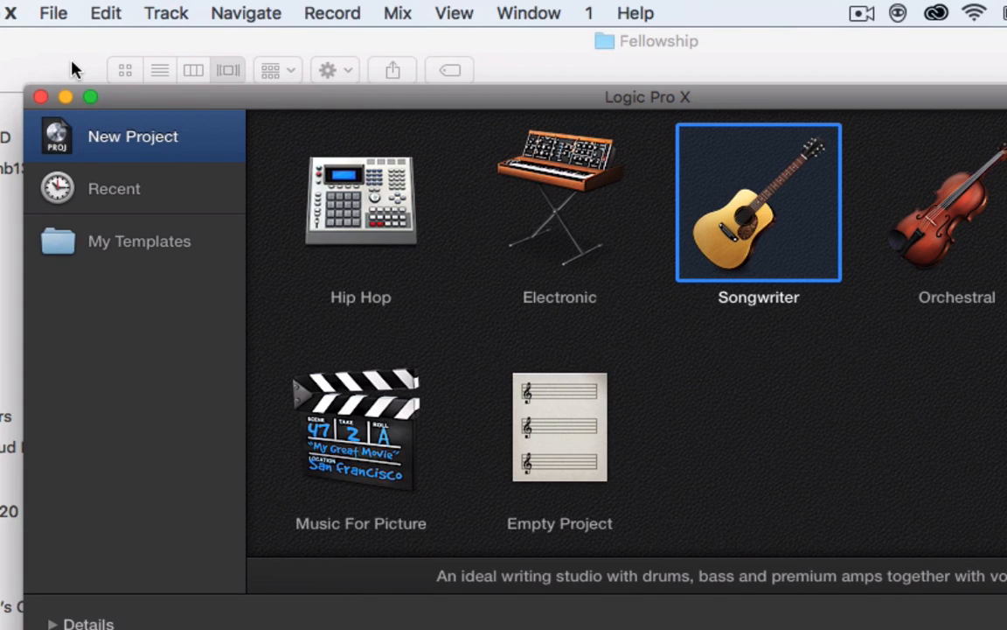
left_click(117, 240)
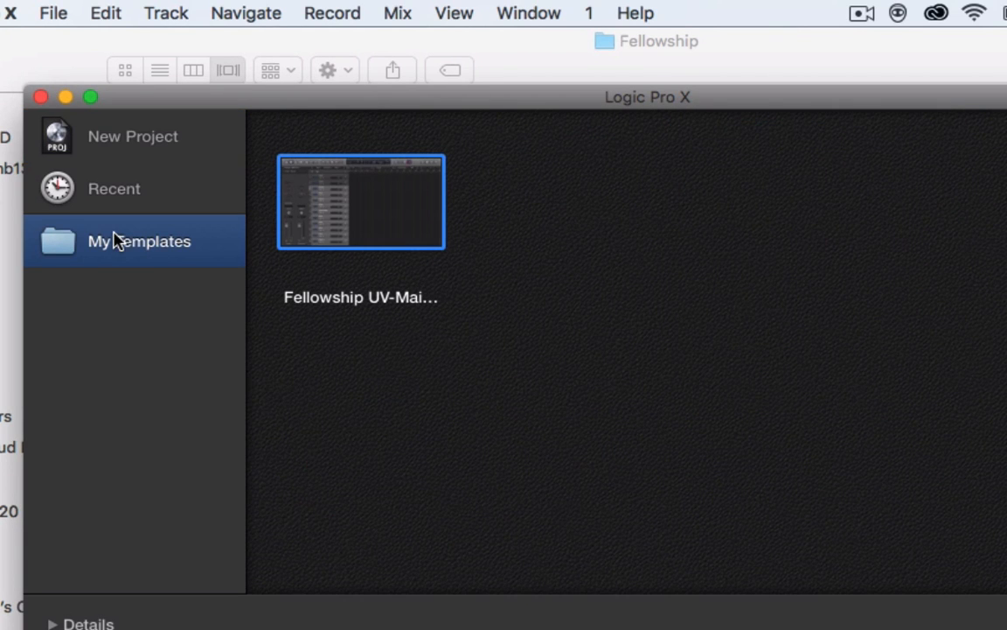
double_click(354, 188)
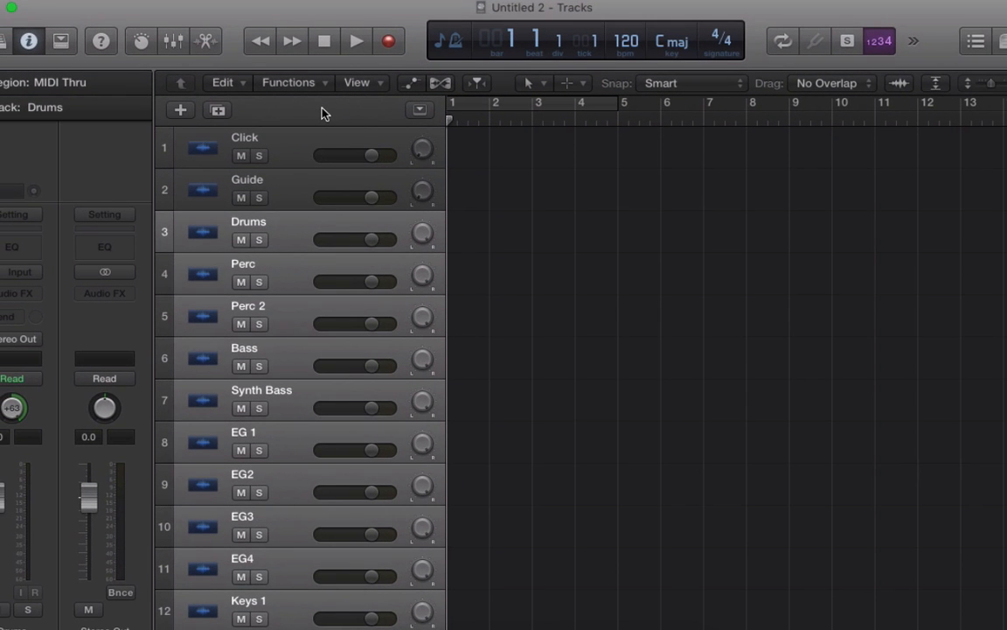
Review the template's track list from the Click and Guide tracks down through the instrument, BGV, Choir and FX tracks.
scroll(297, 353, "down", 5)
scroll(297, 352, "down", 3)
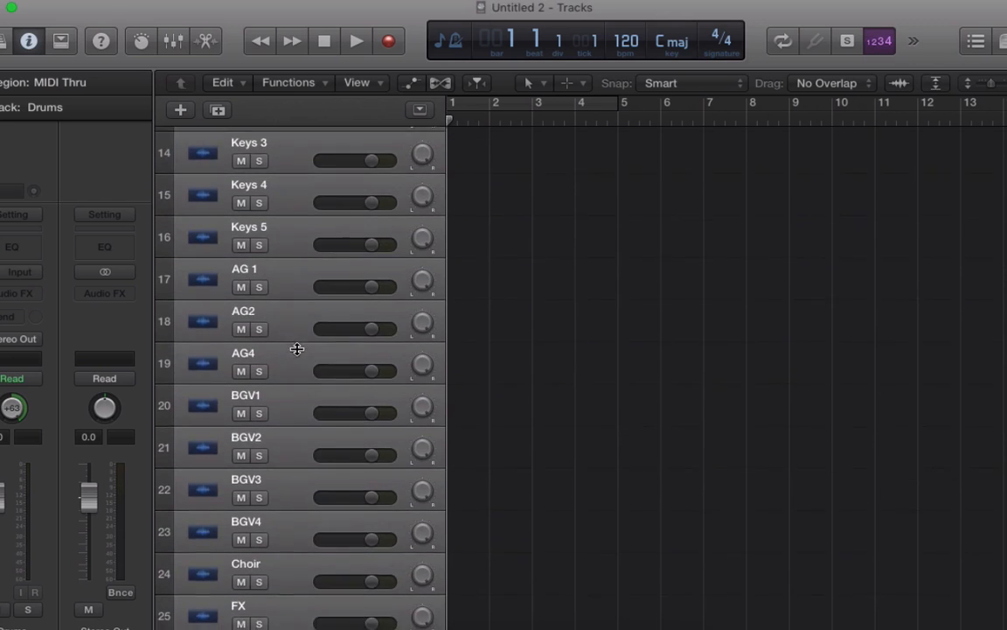
scroll(297, 352, "up", 2)
scroll(297, 353, "up", 6)
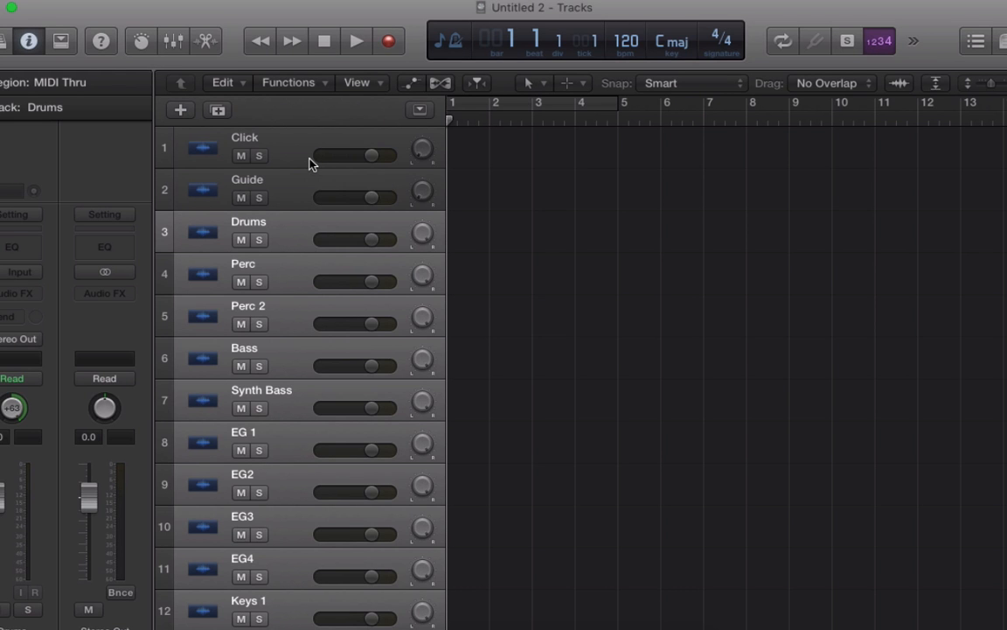
scroll(267, 372, "down", 10)
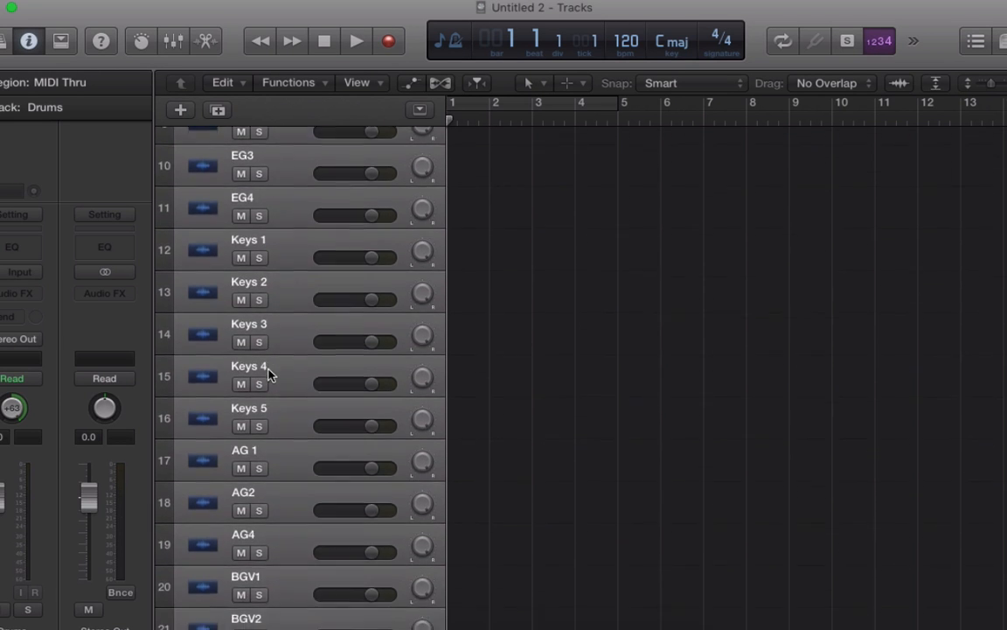
scroll(267, 371, "up", 12)
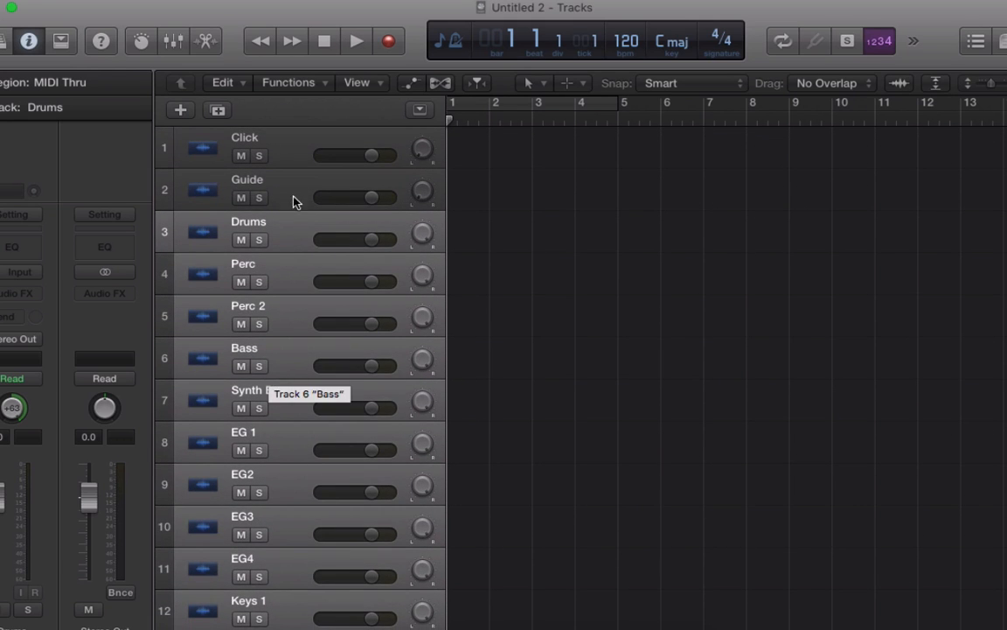
scroll(295, 418, "down", 2)
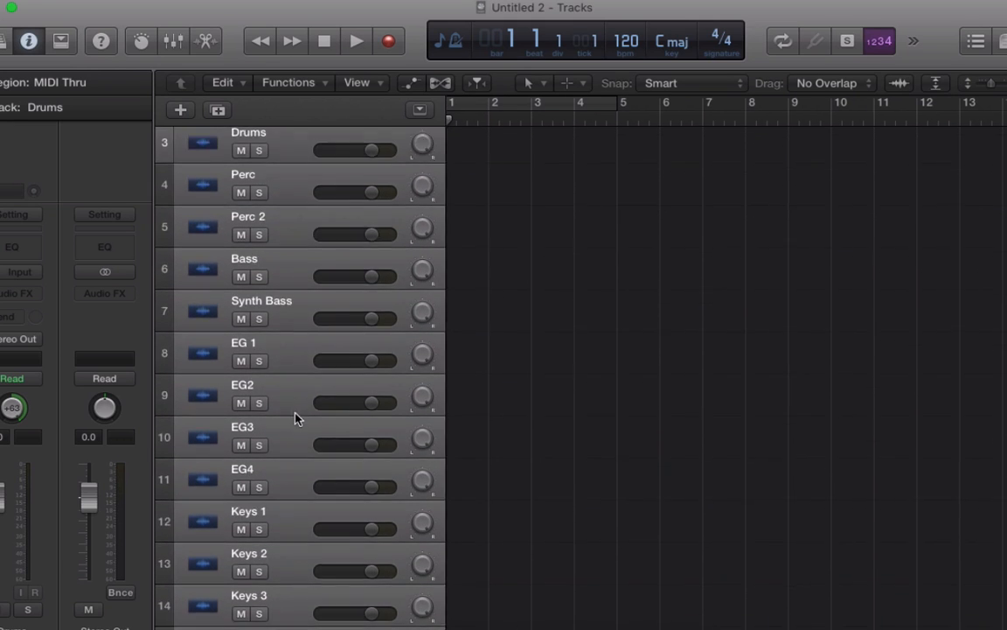
scroll(294, 415, "up", 2)
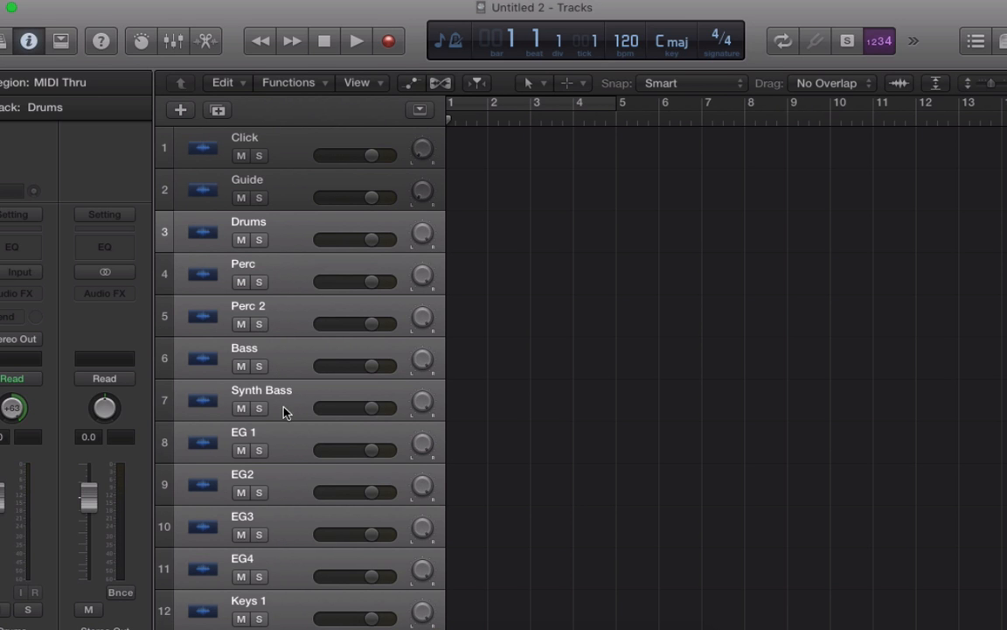
scroll(292, 459, "down", 5)
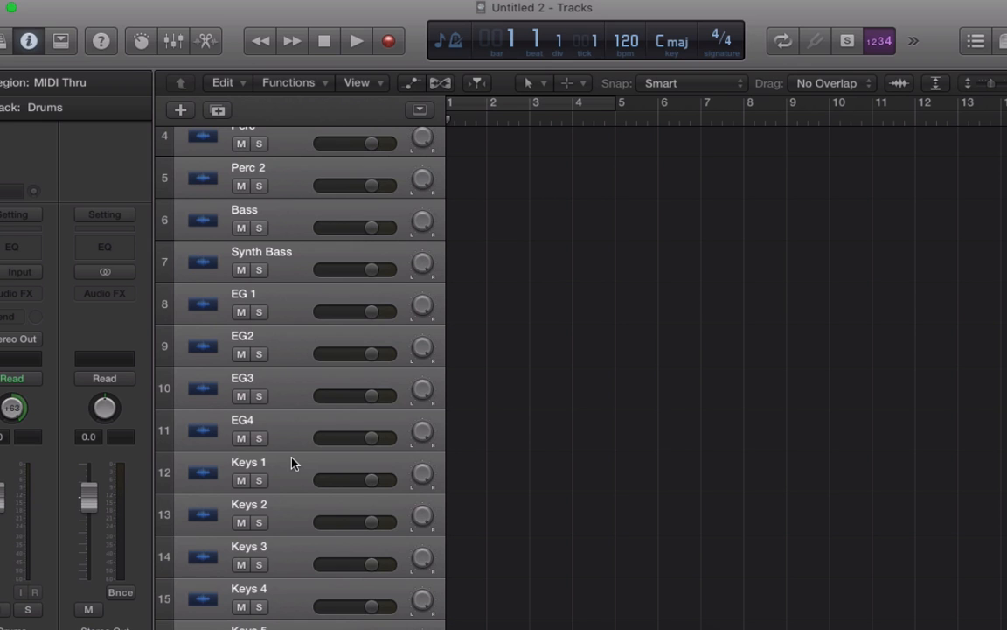
scroll(292, 463, "up", 5)
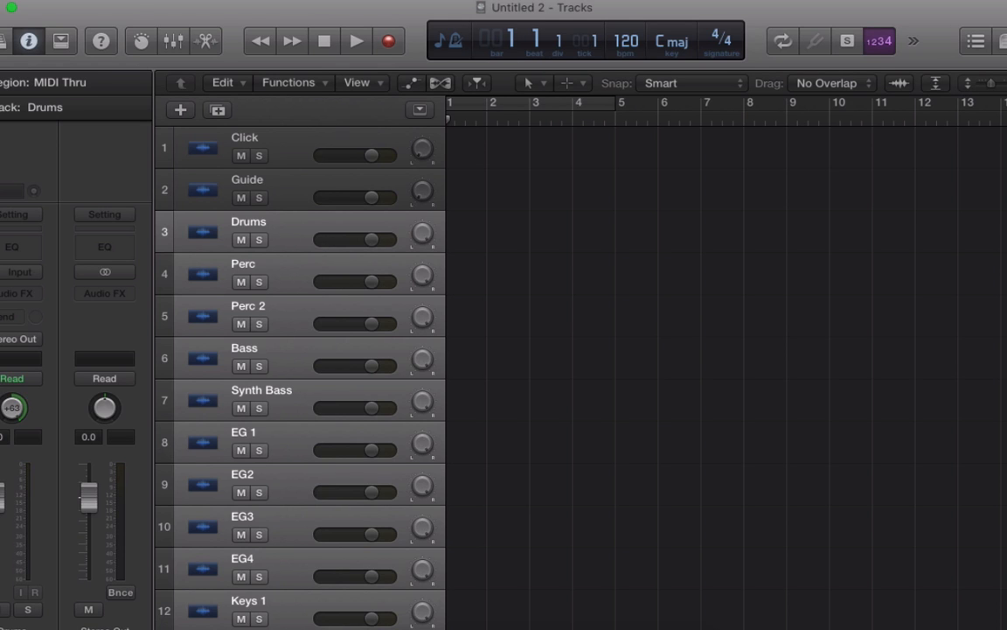
Browse all files to the MultiTracks folder inside "MultiTrack-Jesus We Love You-We Will Not Be Shaken-A", widening the Name column.
left_click(976, 43)
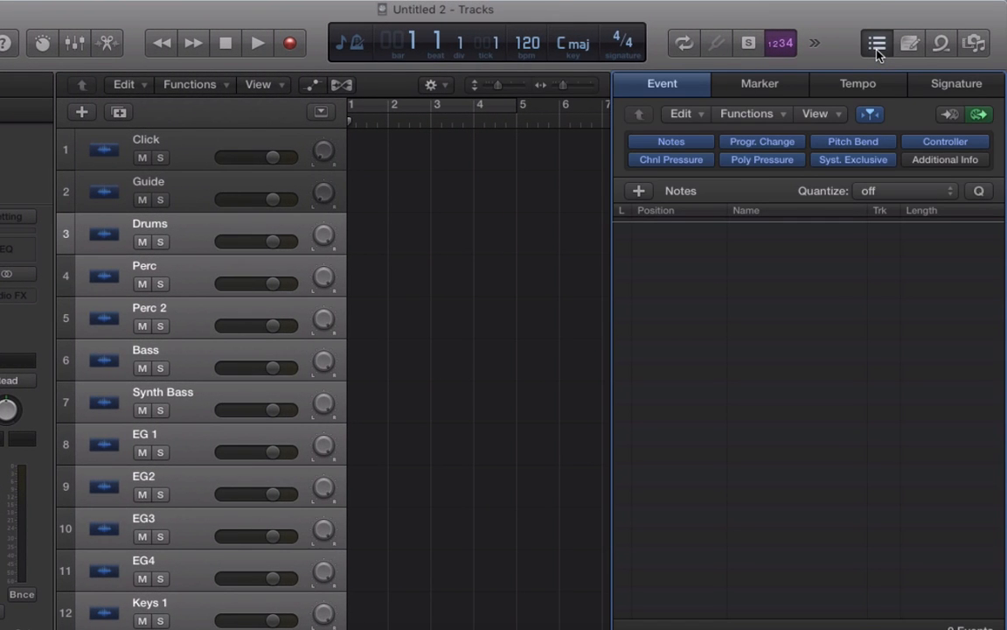
left_click(974, 43)
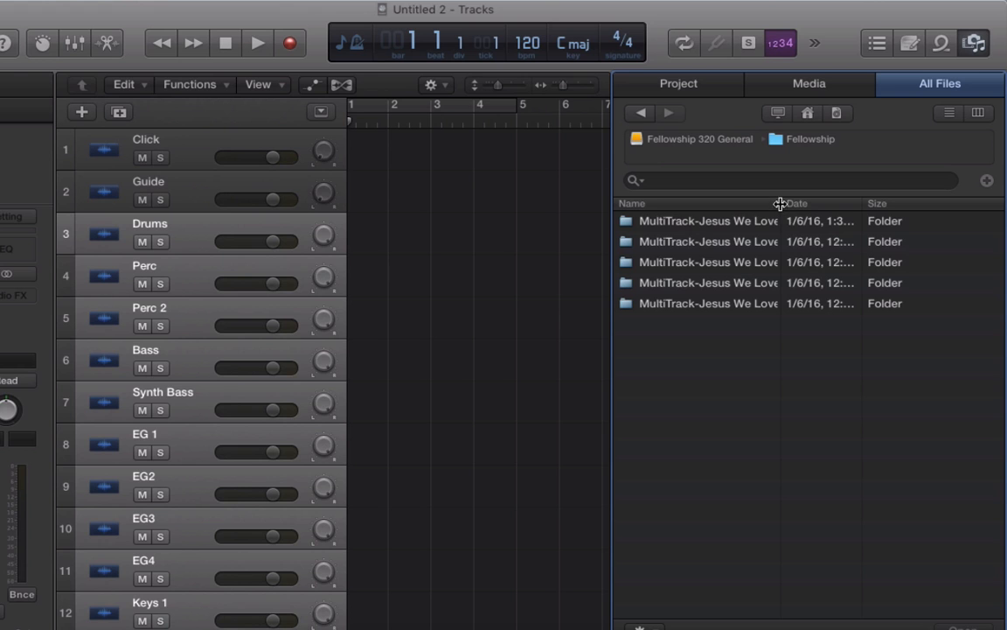
left_click_drag(782, 203, 961, 200)
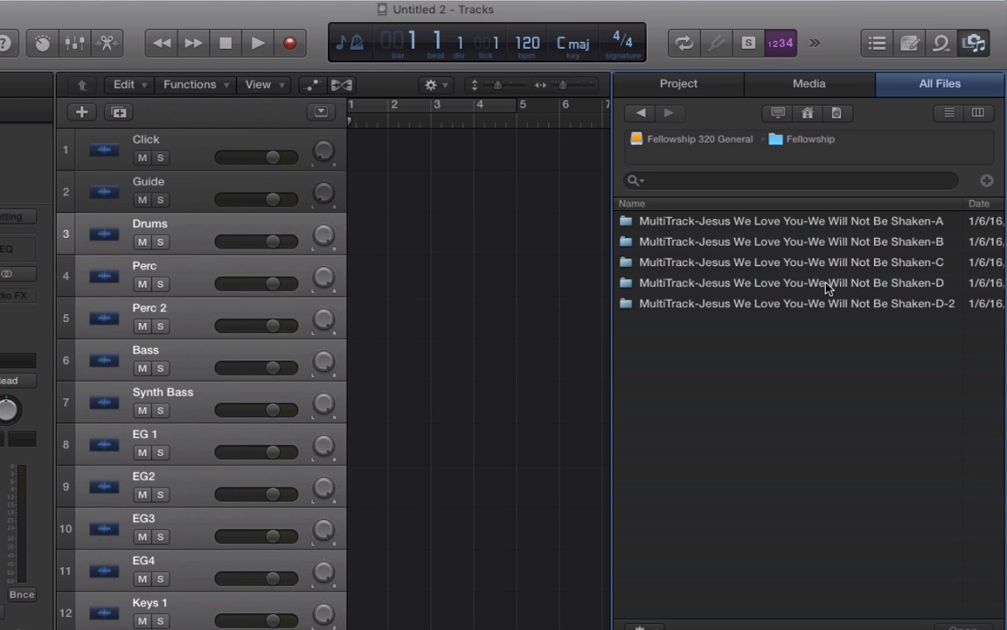
double_click(722, 225)
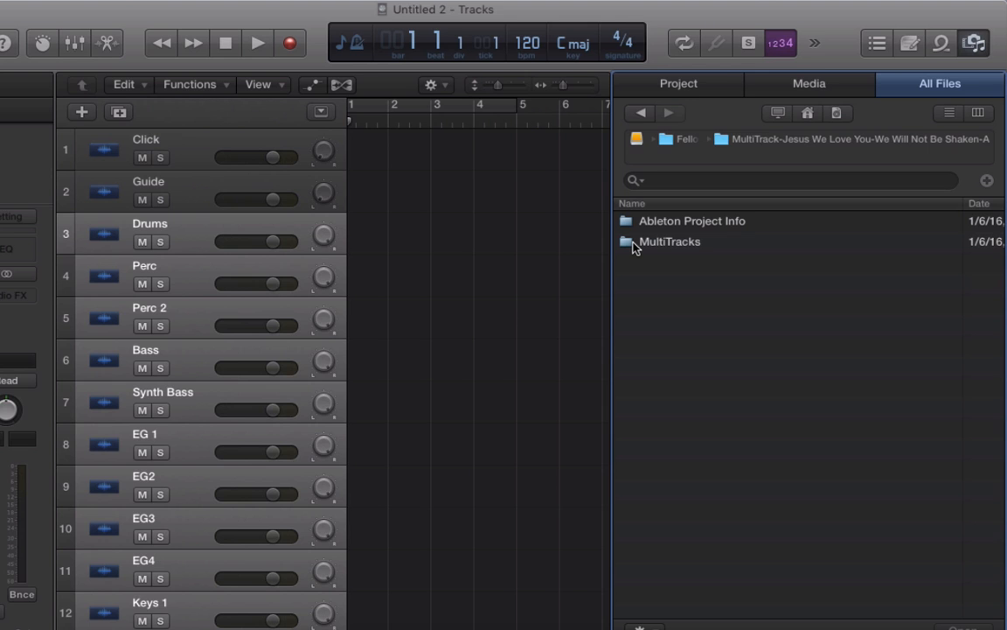
double_click(634, 244)
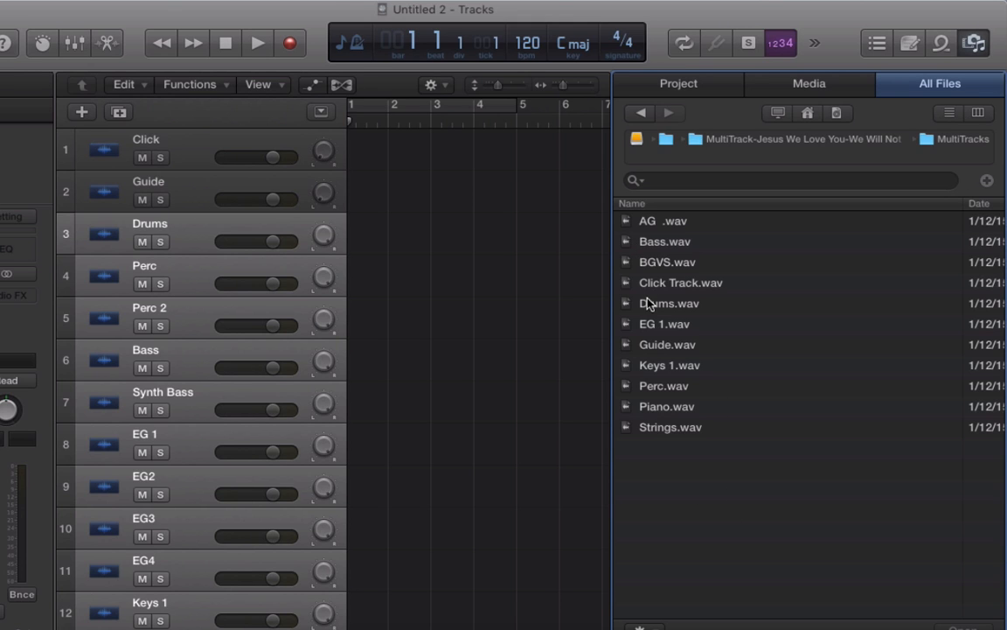
Place Drums.wav, Bass.wav and Click Track.wav at bar 1 on the Drums, Bass and Click tracks.
left_click_drag(661, 306, 358, 247)
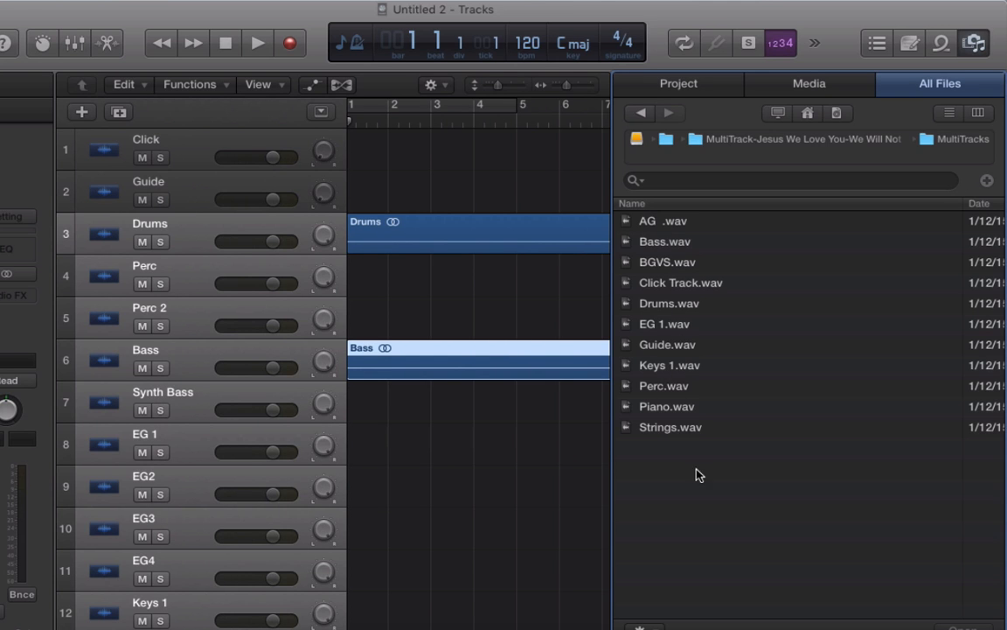
scroll(535, 442, "down", 2)
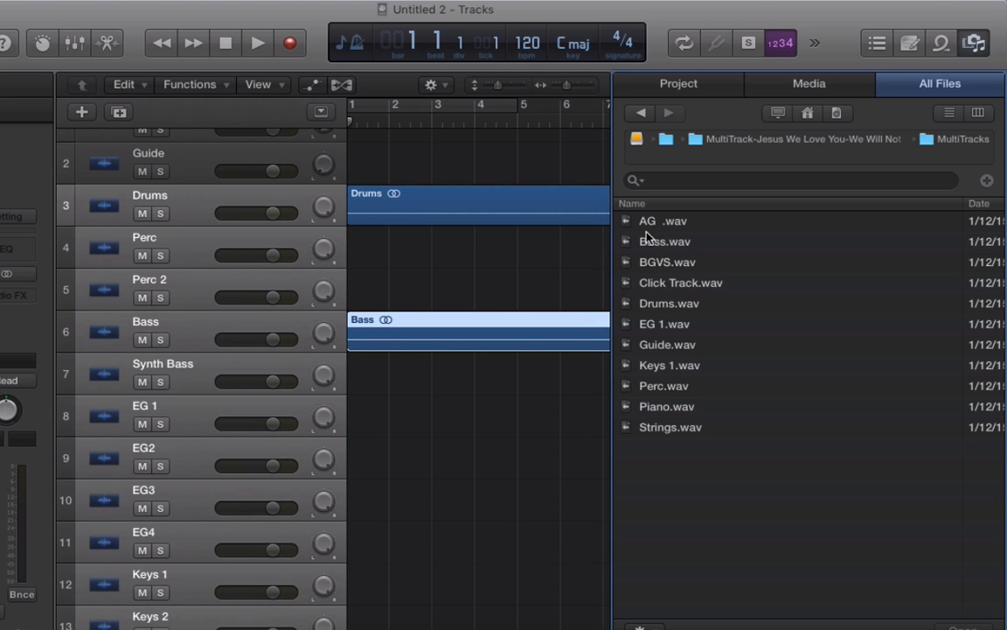
scroll(513, 468, "down", 8)
scroll(512, 469, "up", 8)
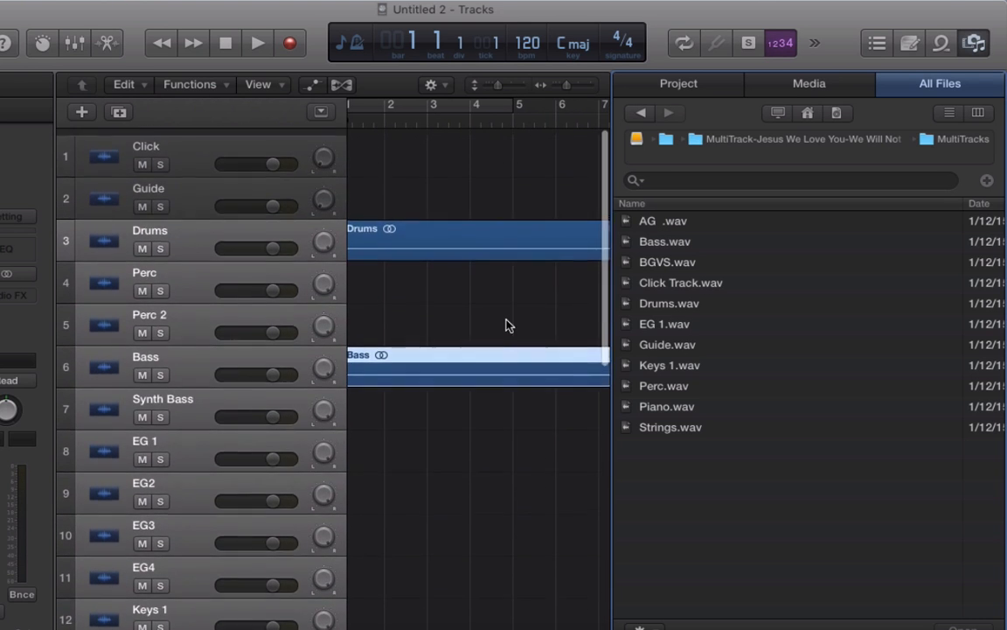
left_click_drag(644, 284, 352, 164)
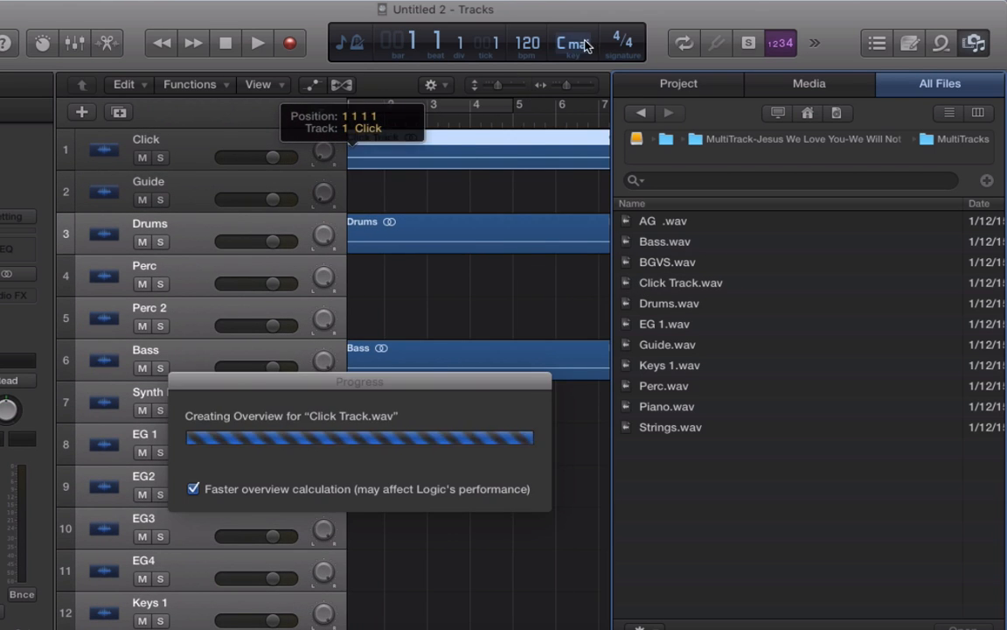
Look up the BPM and time signature of "Jesus We Love You" on MultiTracks.com in the browser and return to Logic Pro X.
mouse_move(456, 604)
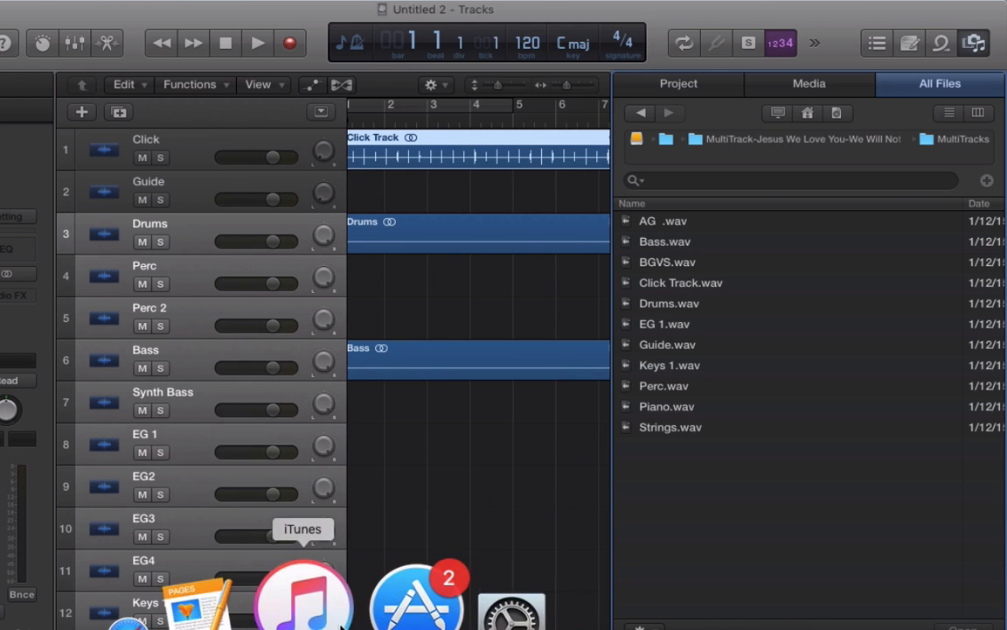
left_click(306, 599)
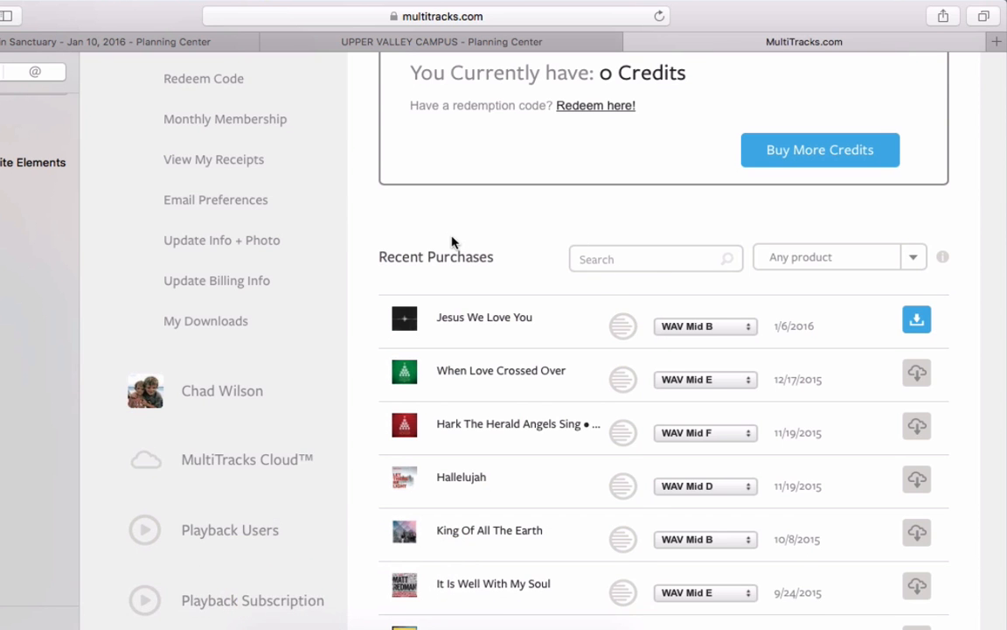
scroll(452, 240, "up", 3)
scroll(452, 240, "down", 2)
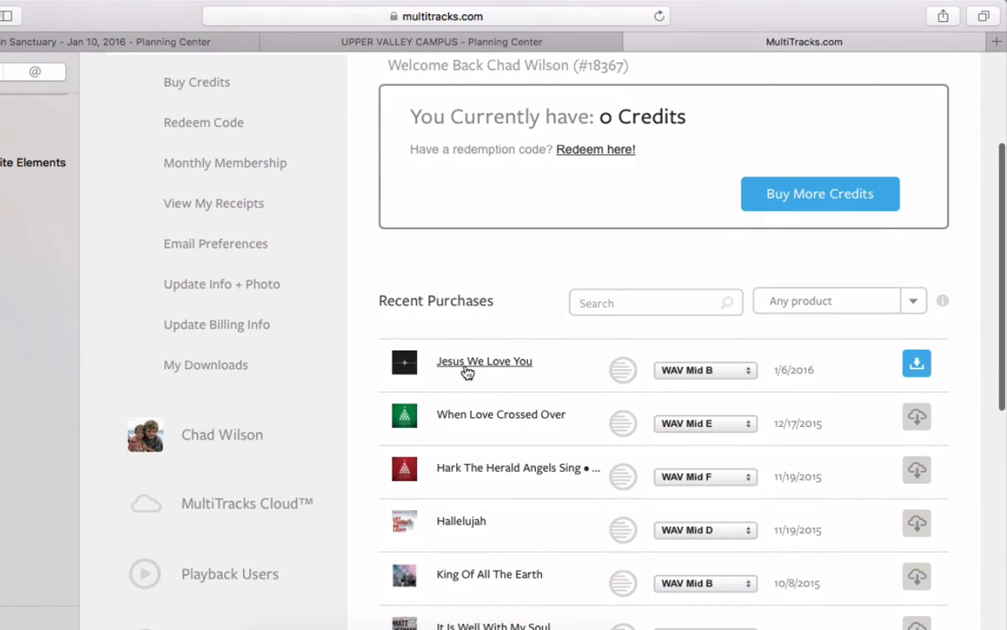
left_click(465, 370)
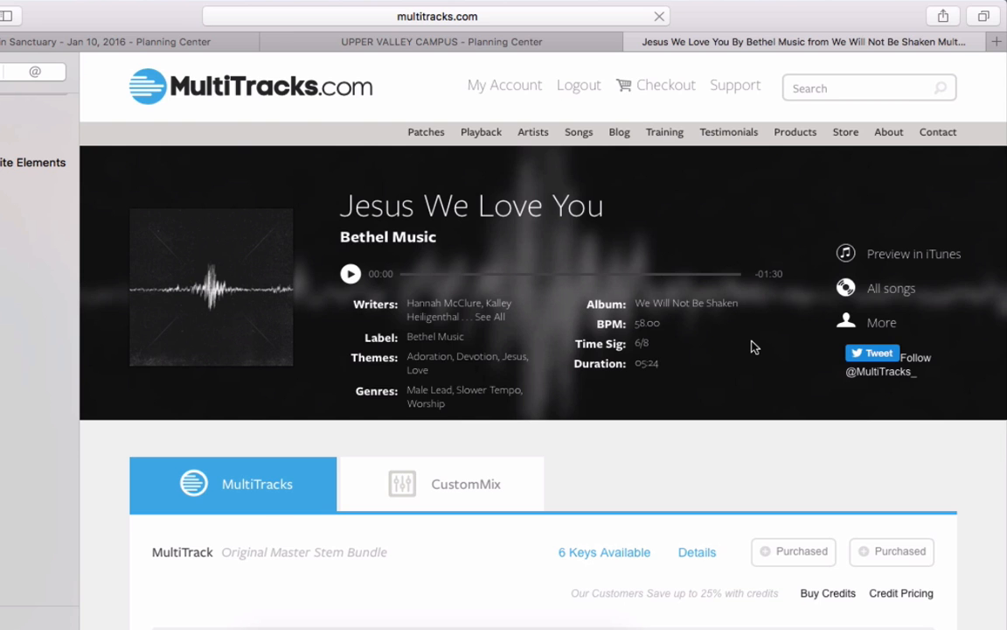
key("super+Tab")
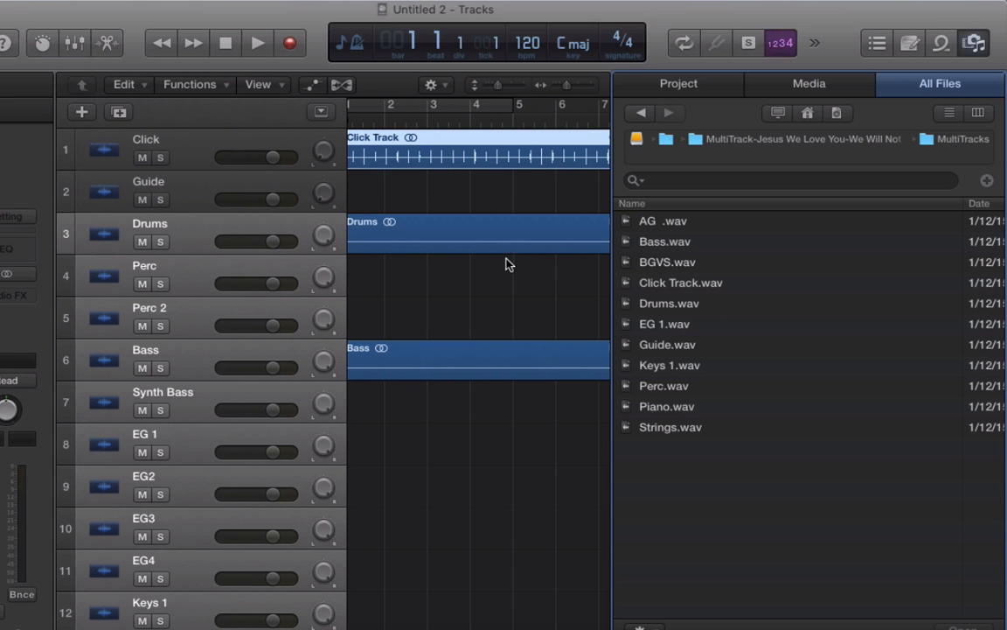
Show the global tracks and set the project's time signature to 6/8.
scroll(506, 264, "left", 1)
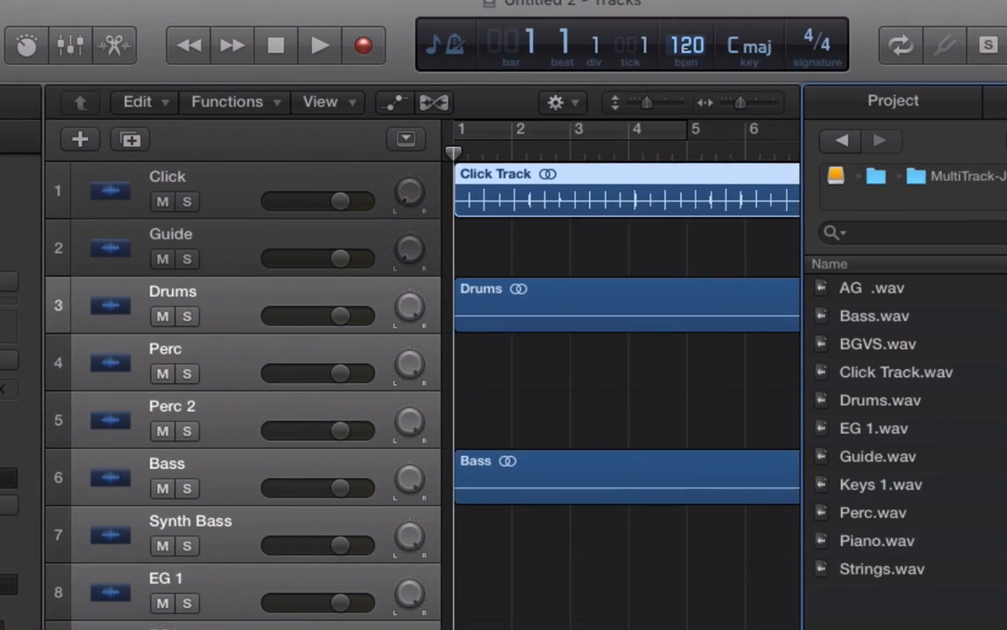
double_click(686, 48)
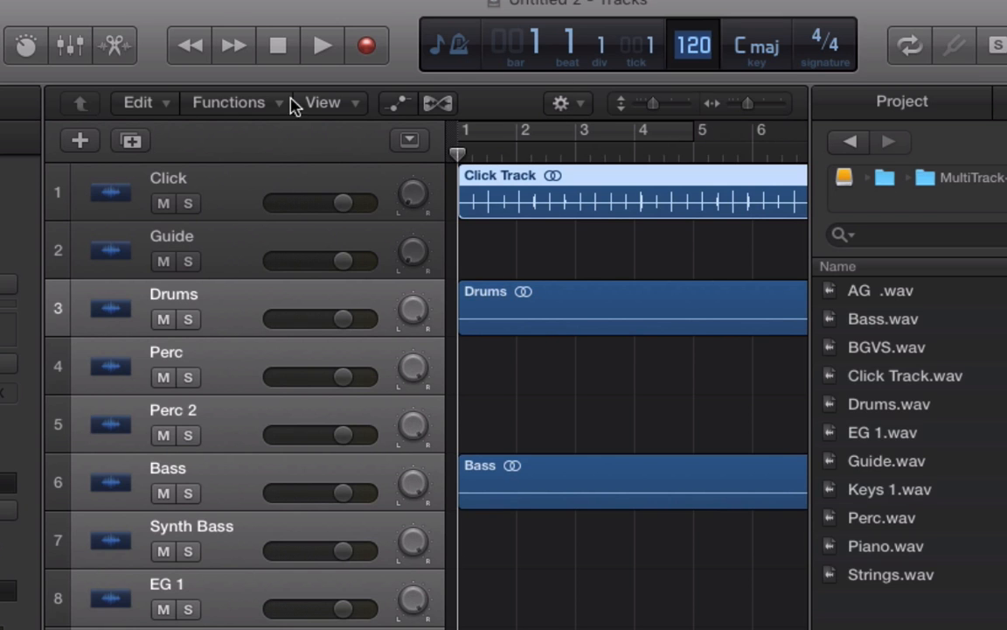
left_click(411, 140)
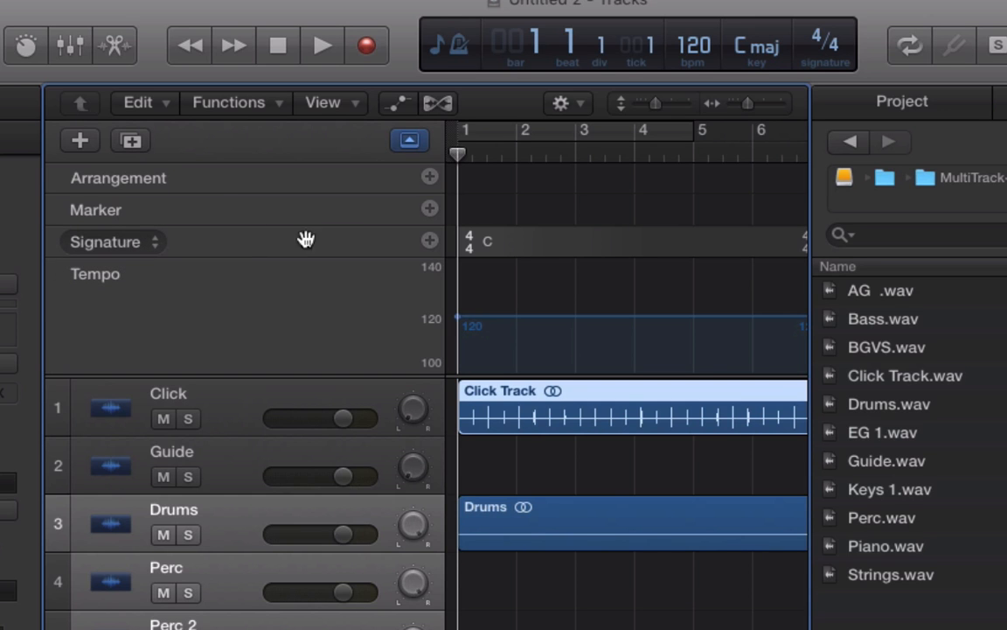
left_click(429, 244)
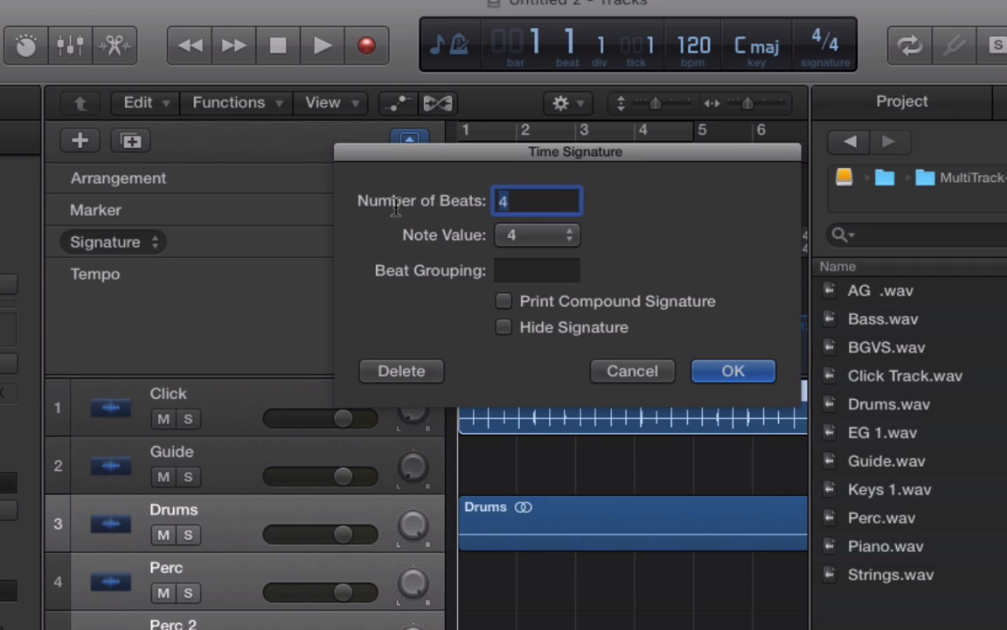
type("6")
left_click(538, 236)
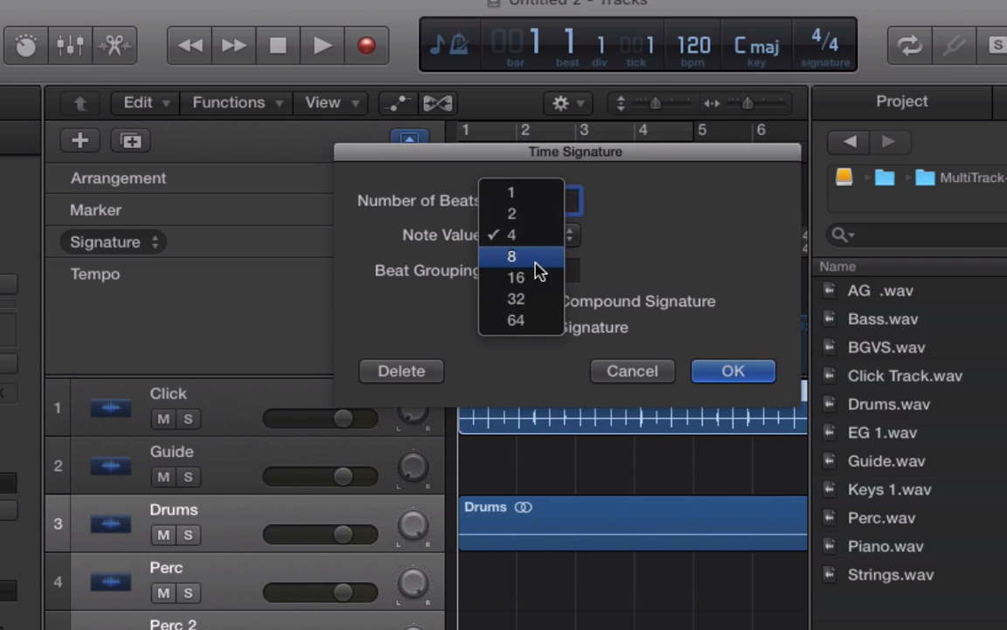
left_click(539, 258)
left_click(731, 372)
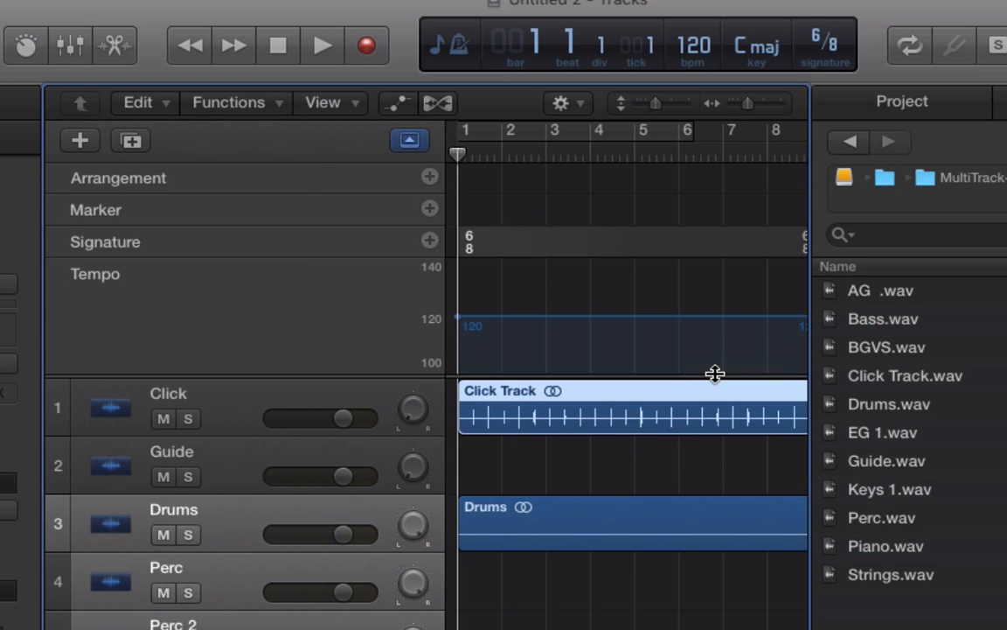
Set the project tempo to 58 bpm.
double_click(694, 52)
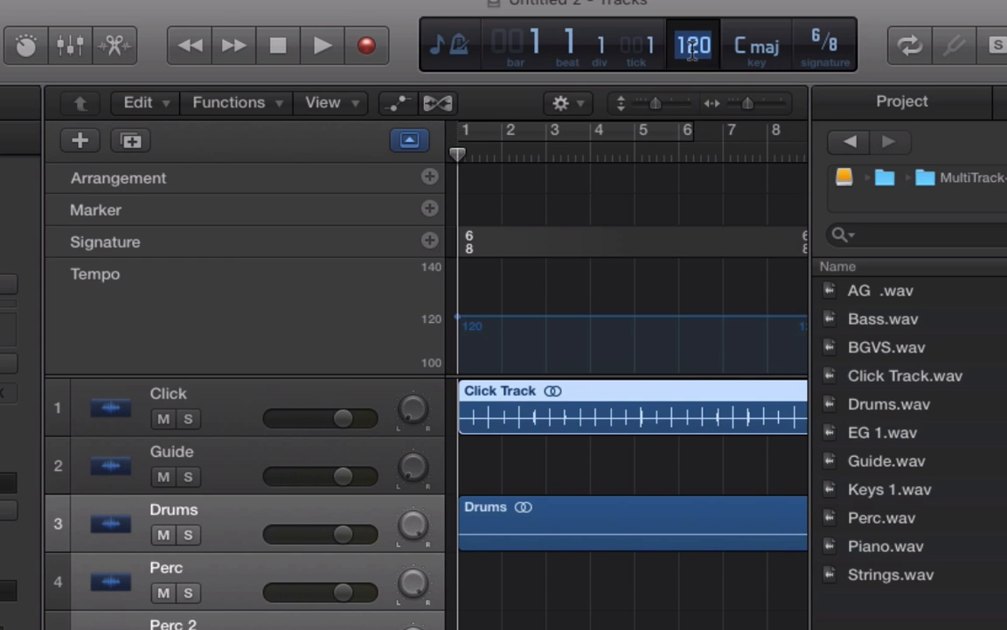
type("58")
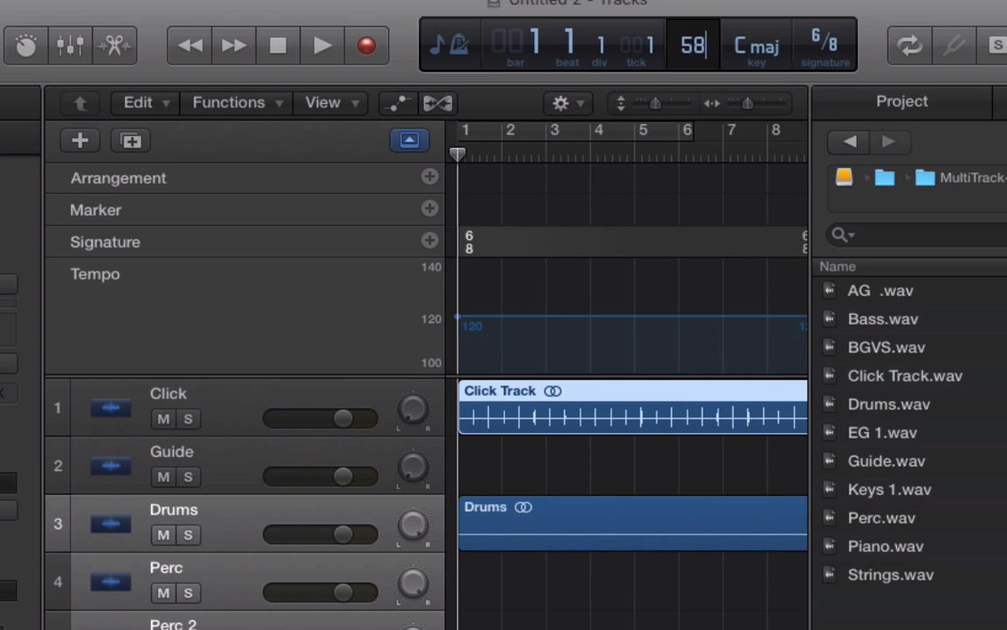
key("Return")
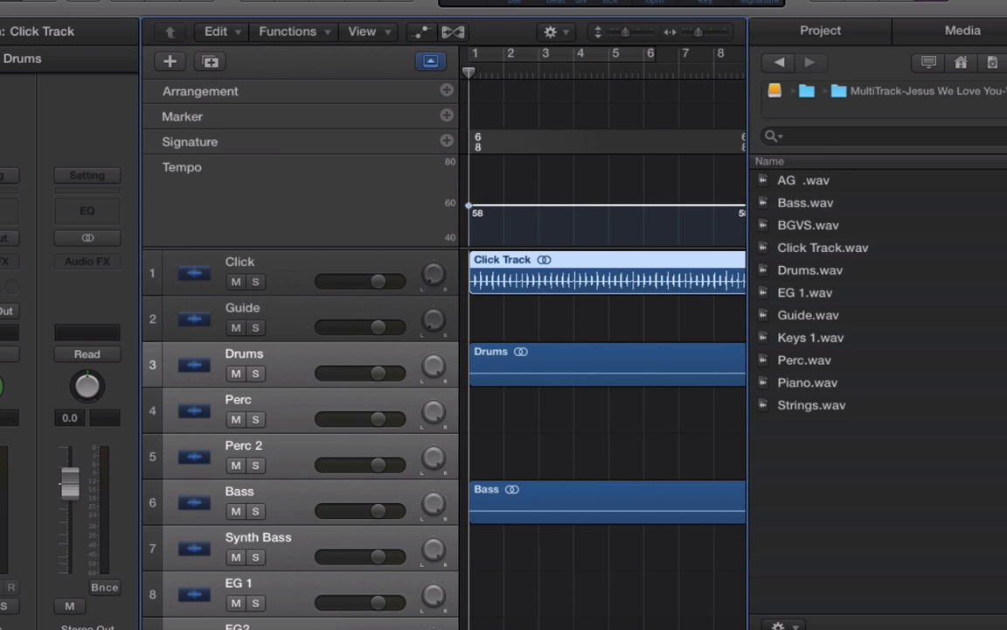
scroll(578, 414, "down", 2)
scroll(578, 414, "up", 2)
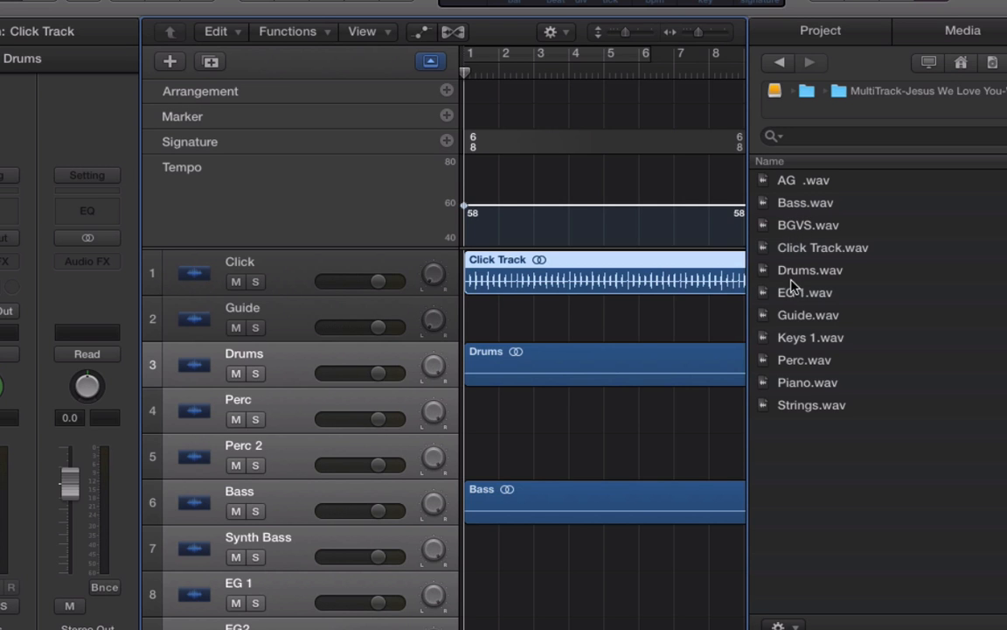
Place Guide.wav at bar 1 on the Guide track.
left_click_drag(787, 316, 470, 320)
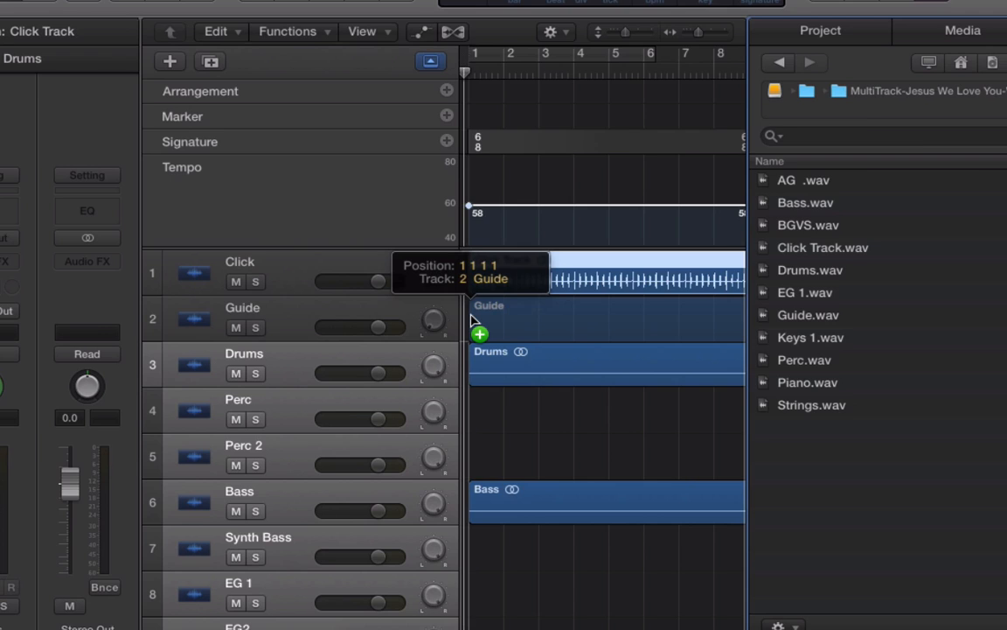
left_click_drag(470, 320, 470, 320)
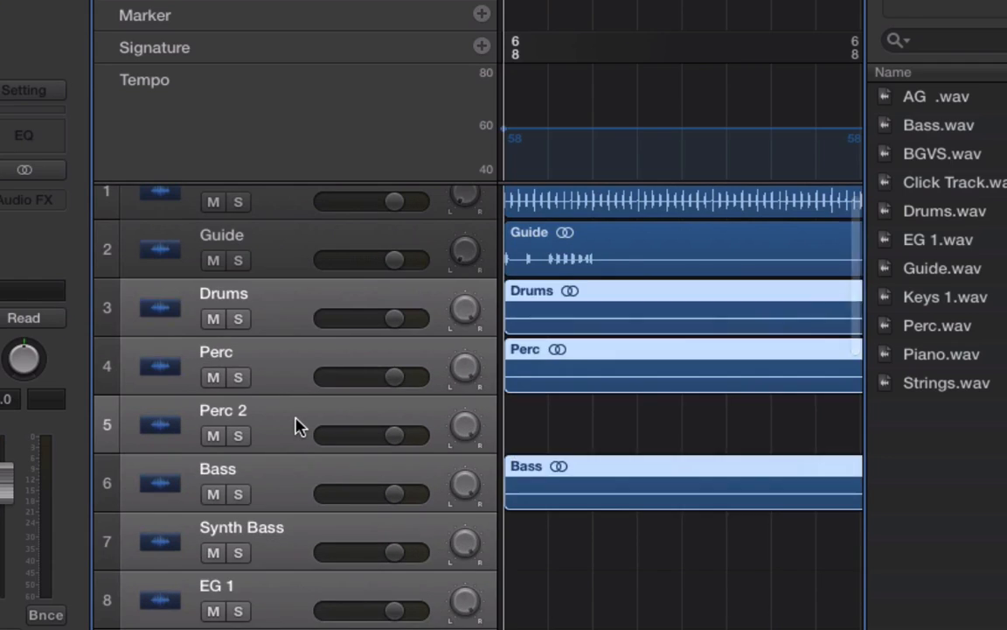
Delete the unused Perc 2 and Synth Bass tracks from the template.
left_click(302, 455)
key("super+BackSpace")
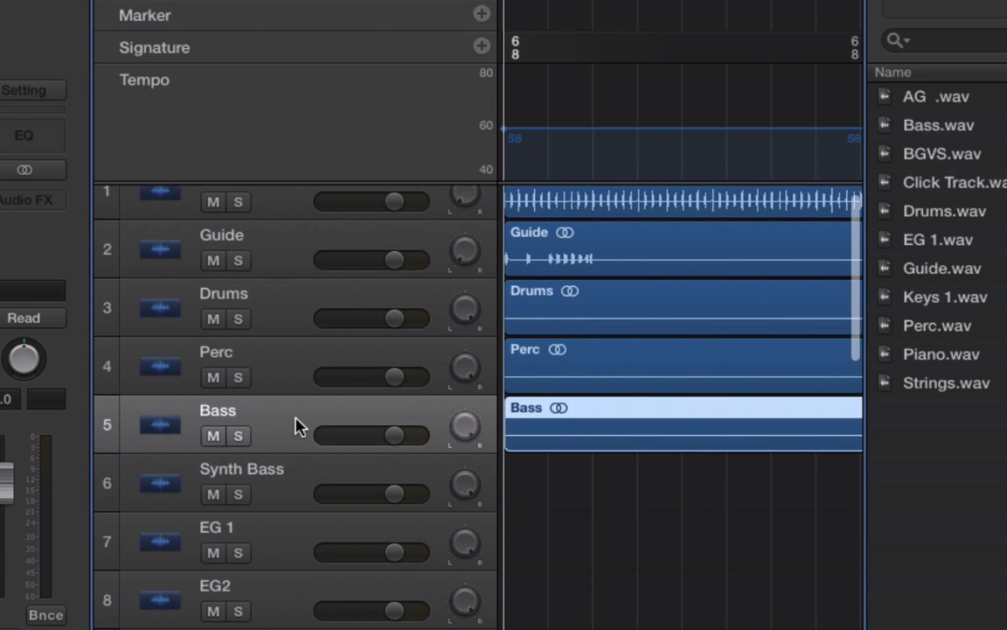
left_click(289, 494)
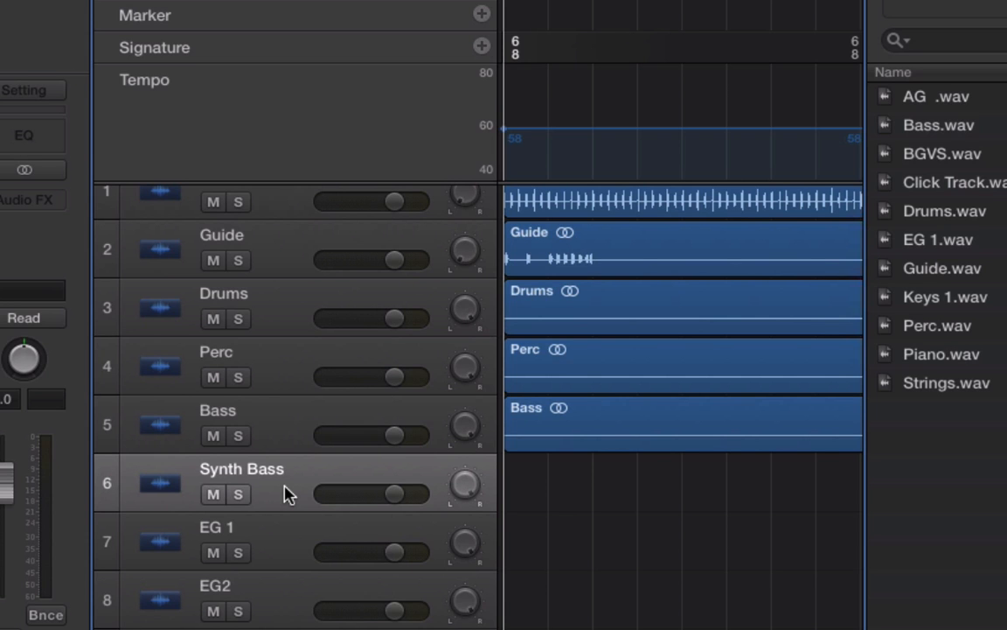
key("super+BackSpace")
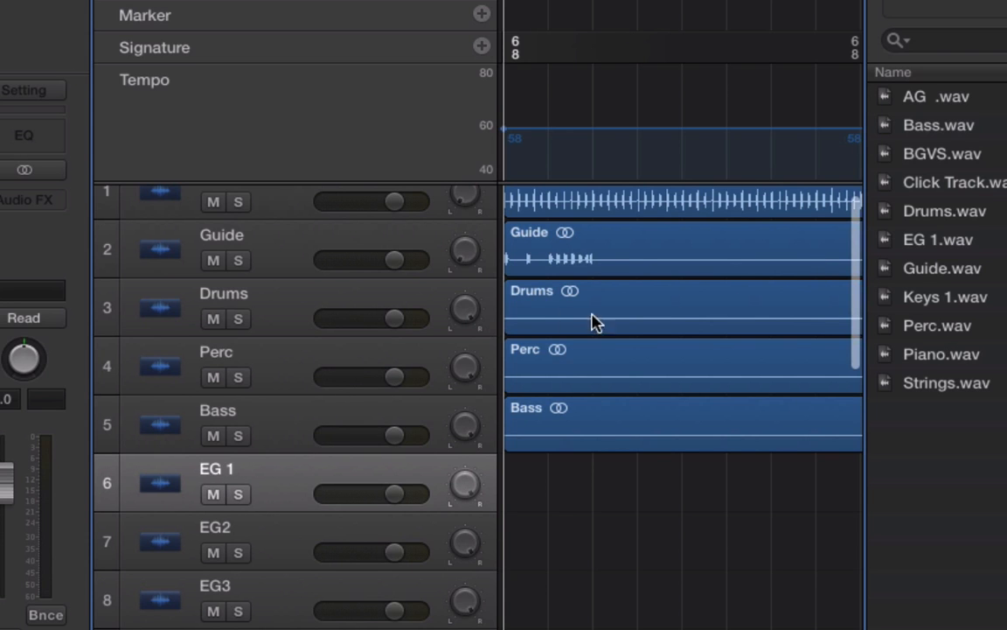
scroll(289, 568, "down", 3)
left_click(286, 603)
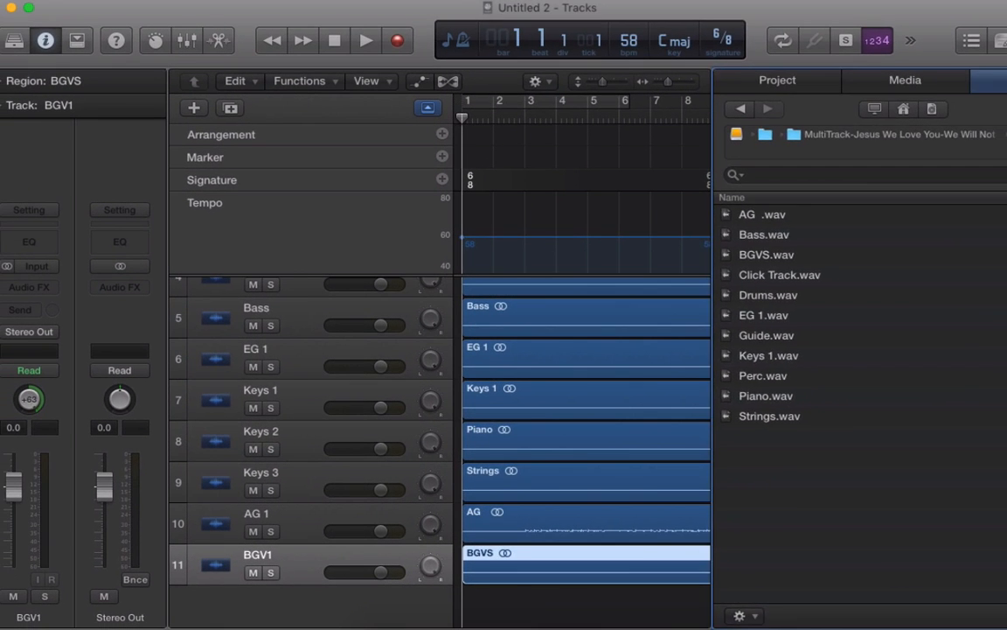
Hide the file browser and play the arrangement from bar 1, checking the tracks down to BGV1.
key("f")
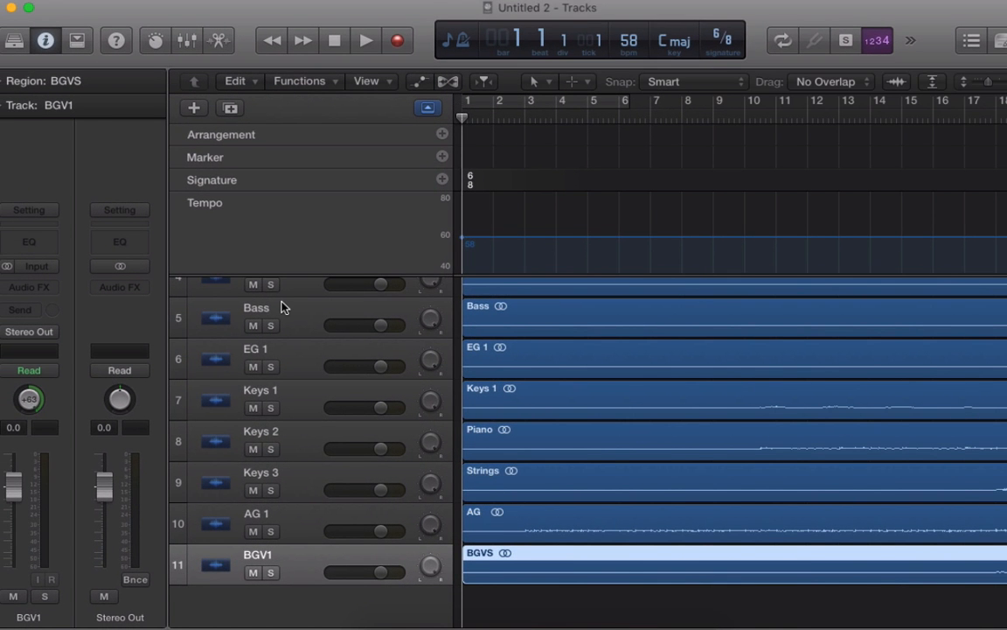
scroll(282, 307, "up", 4)
key("space")
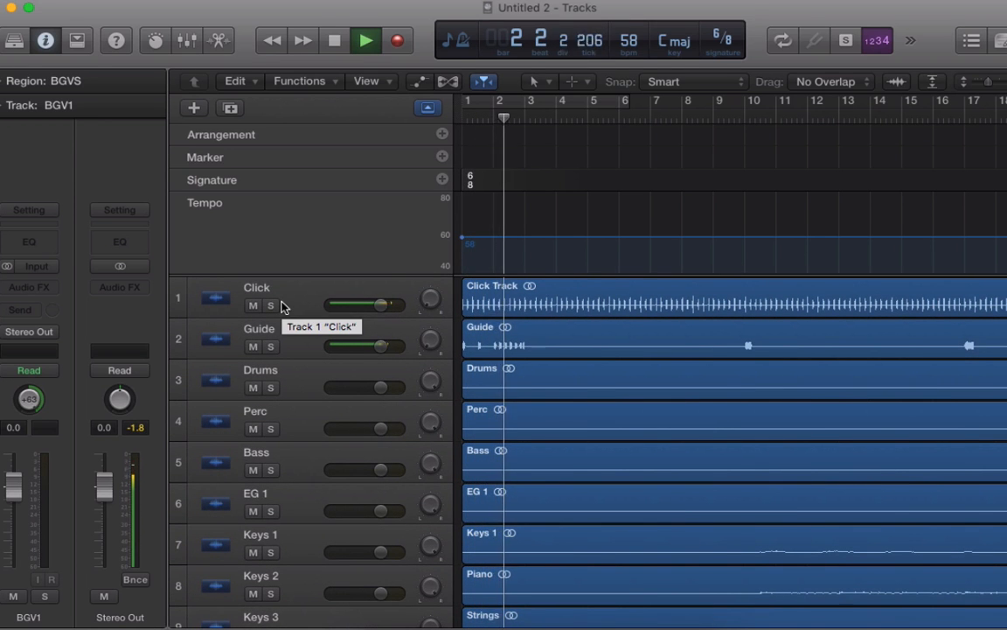
scroll(544, 549, "down", 3)
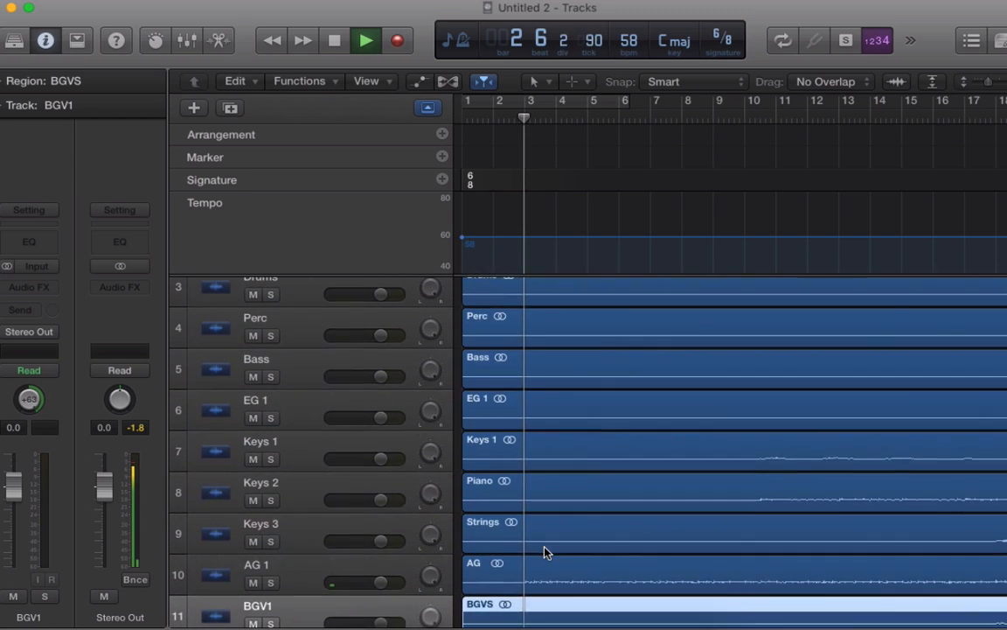
scroll(547, 548, "down", 2)
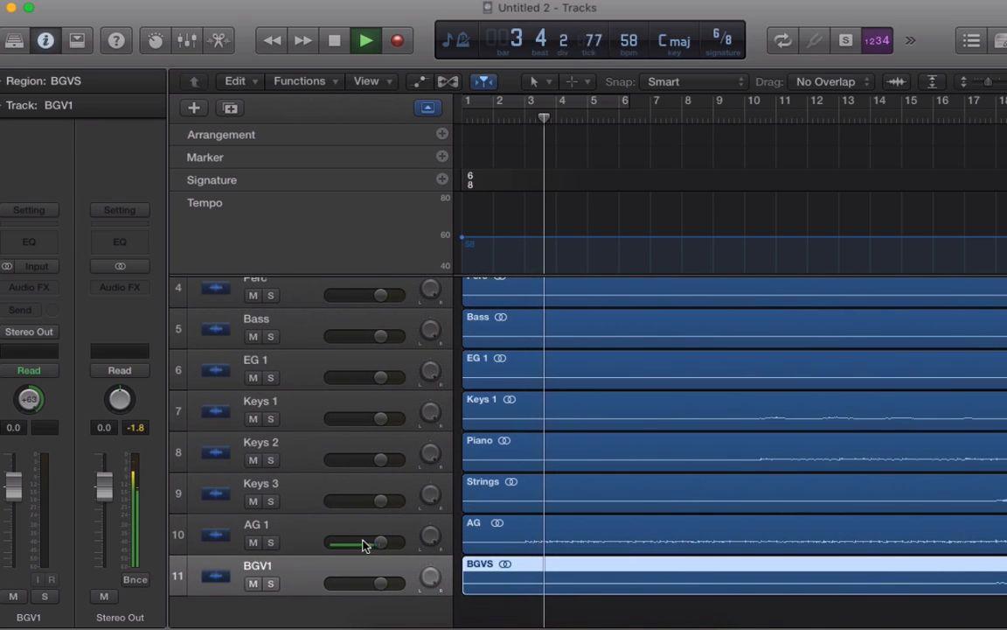
Audition the AG 1 track in solo during playback, raising the listening volume, and clear its solo.
left_click(271, 542)
key("XF86AudioRaiseVolume")
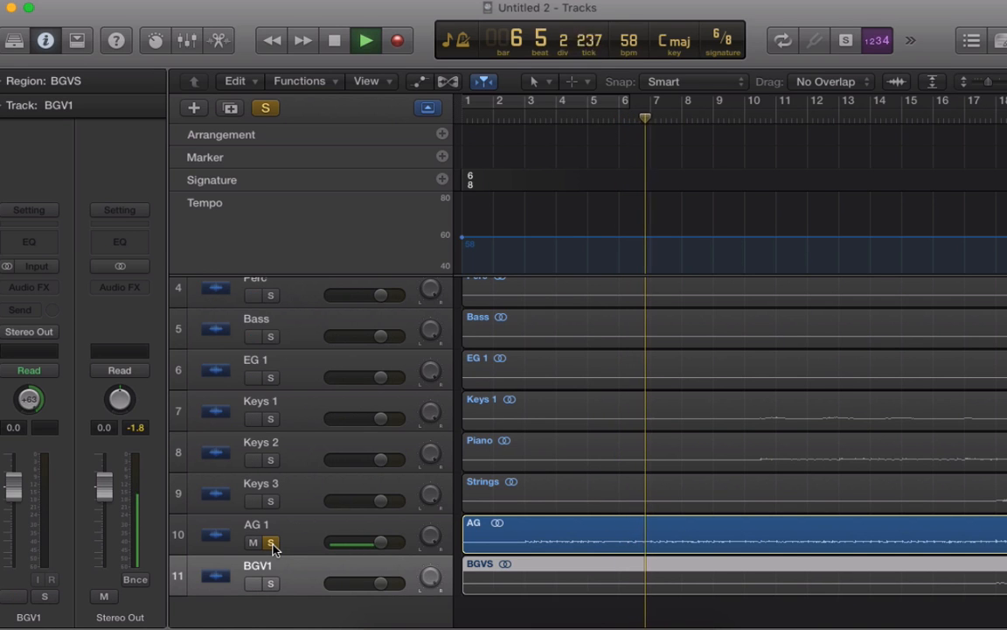
left_click(272, 544)
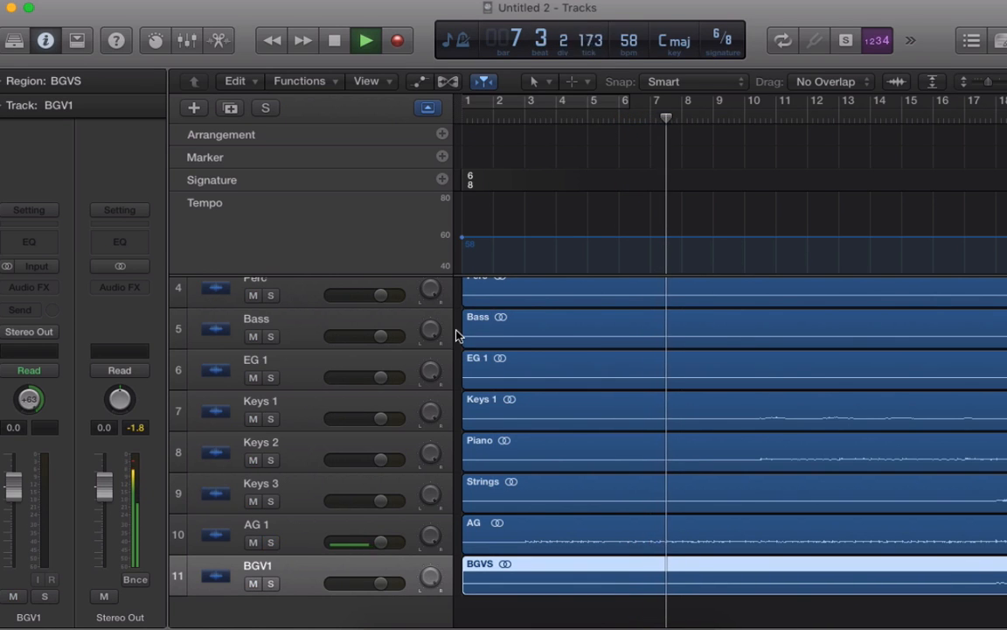
Turn on waveform zoom for the regions and briefly audition the Keys 1 track in solo.
left_click(901, 83)
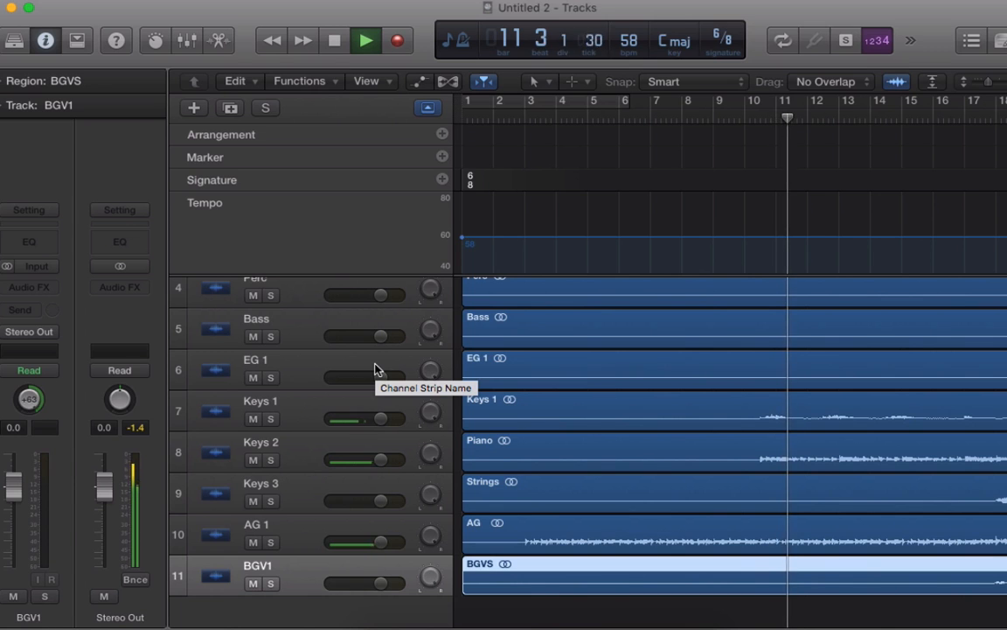
left_click(270, 420)
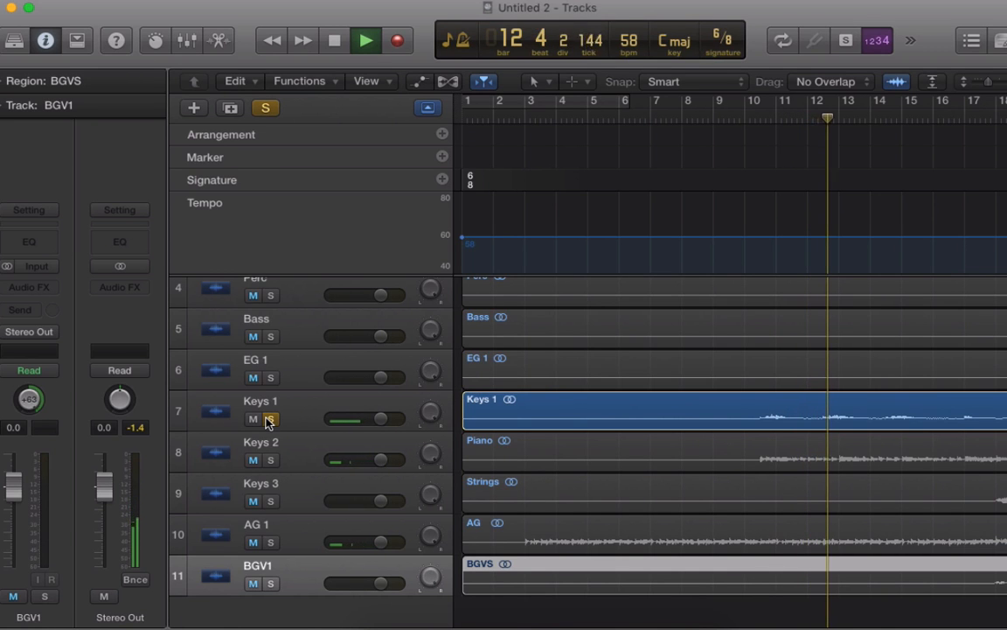
left_click(267, 422)
scroll(571, 440, "down", 10)
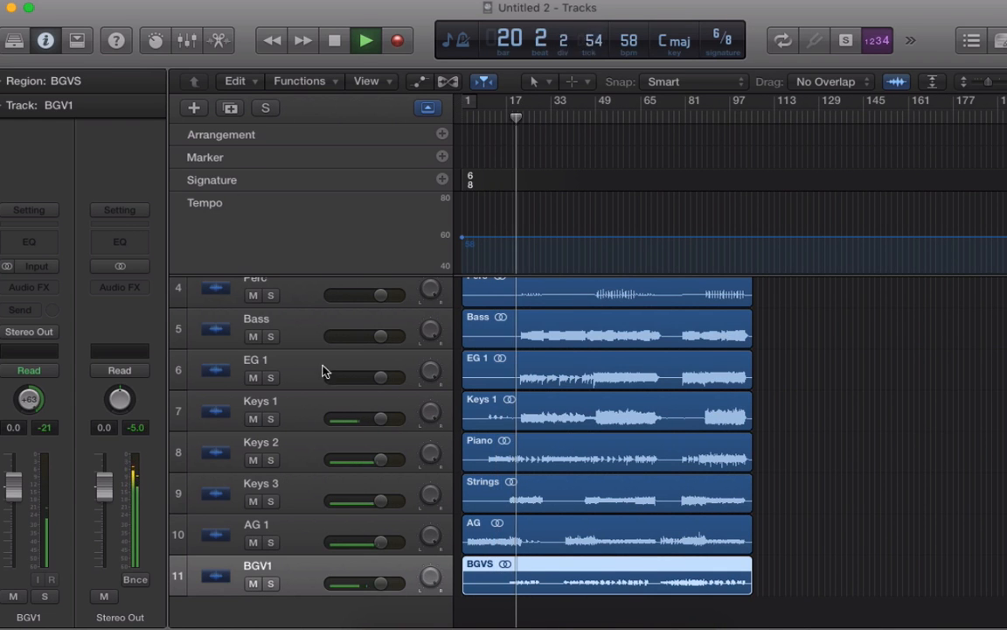
Audition the EG 1 and Bass tracks in solo one after the other, and stop playback.
left_click(271, 379)
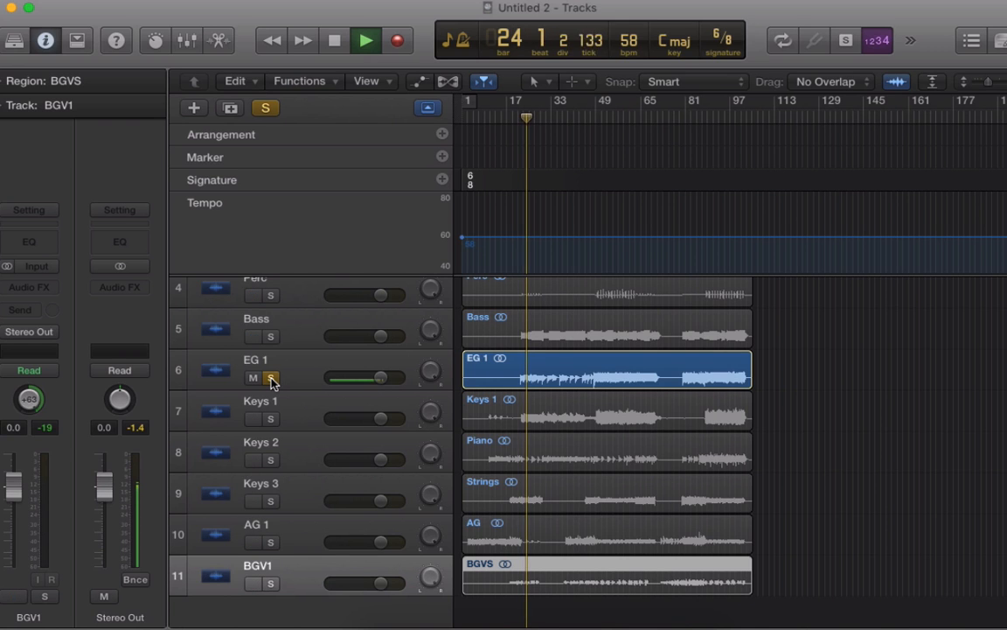
left_click(271, 379)
left_click(270, 339)
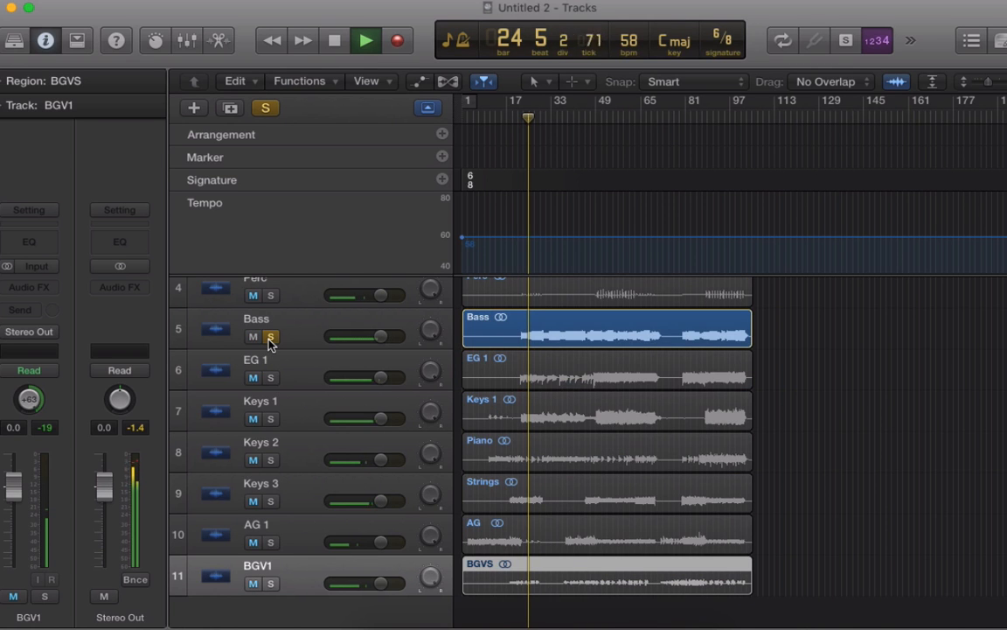
left_click(270, 338)
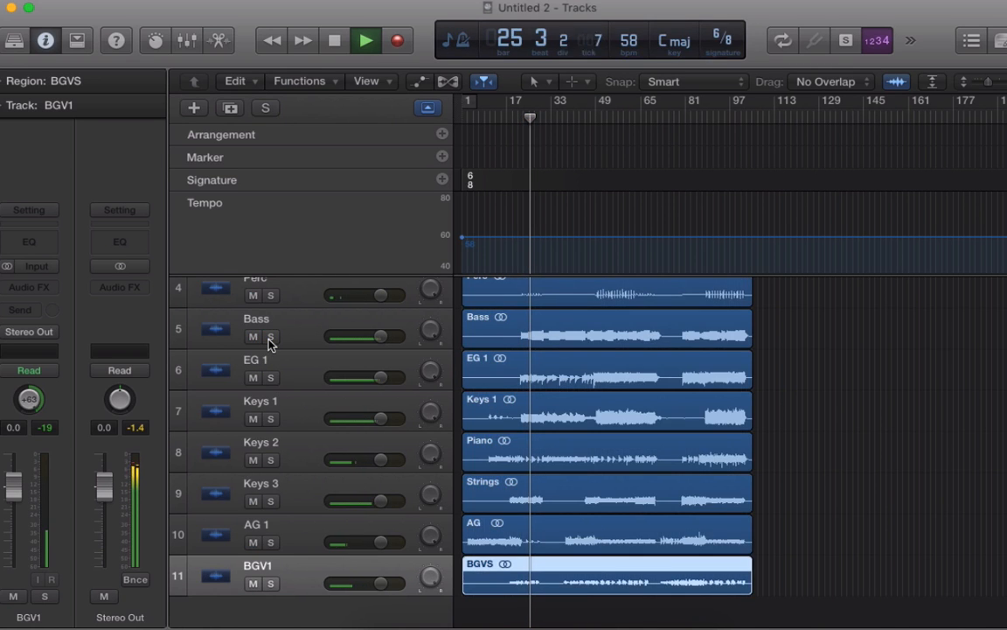
key("space")
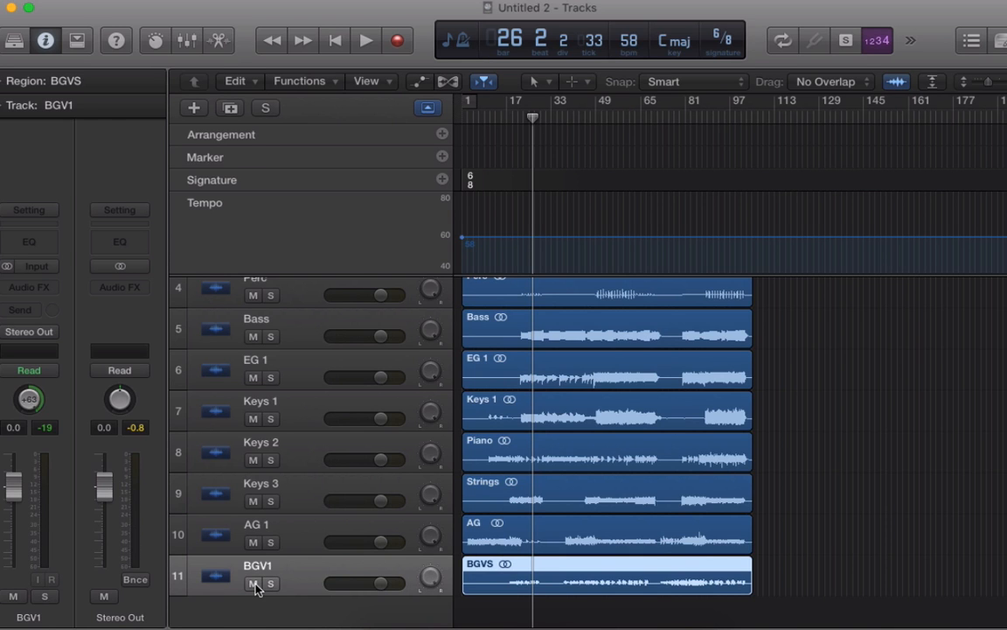
Audition the BGV1 track in solo, and play the full mix from about bar 49.
left_click(269, 584)
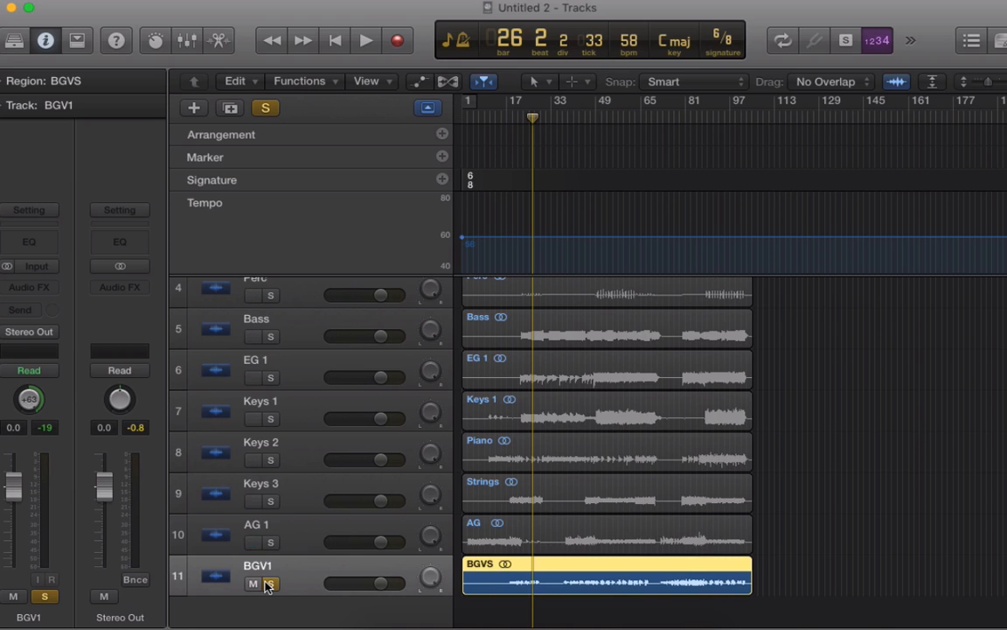
key("space")
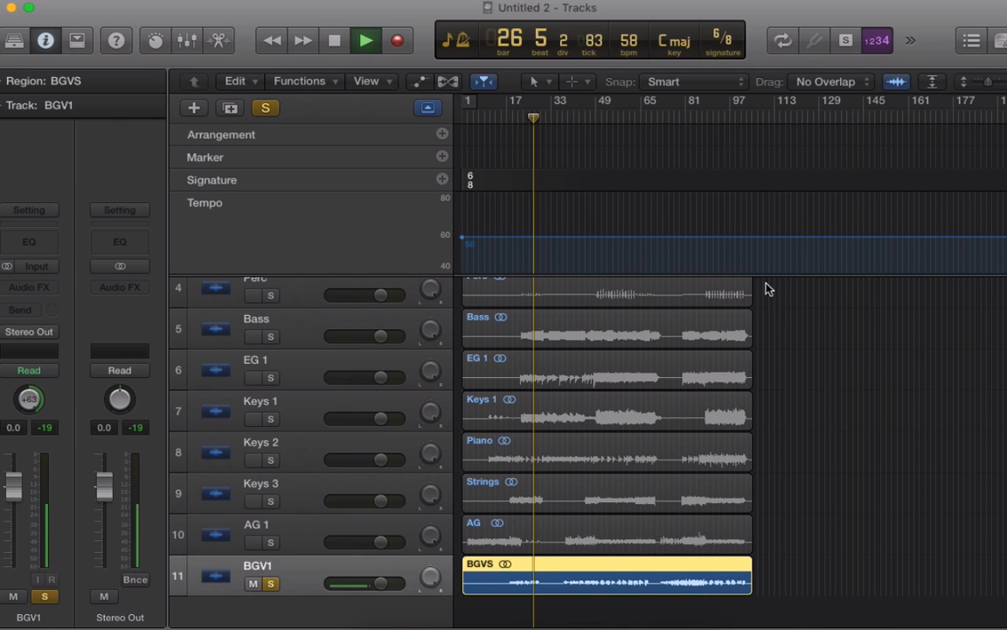
left_click(271, 584)
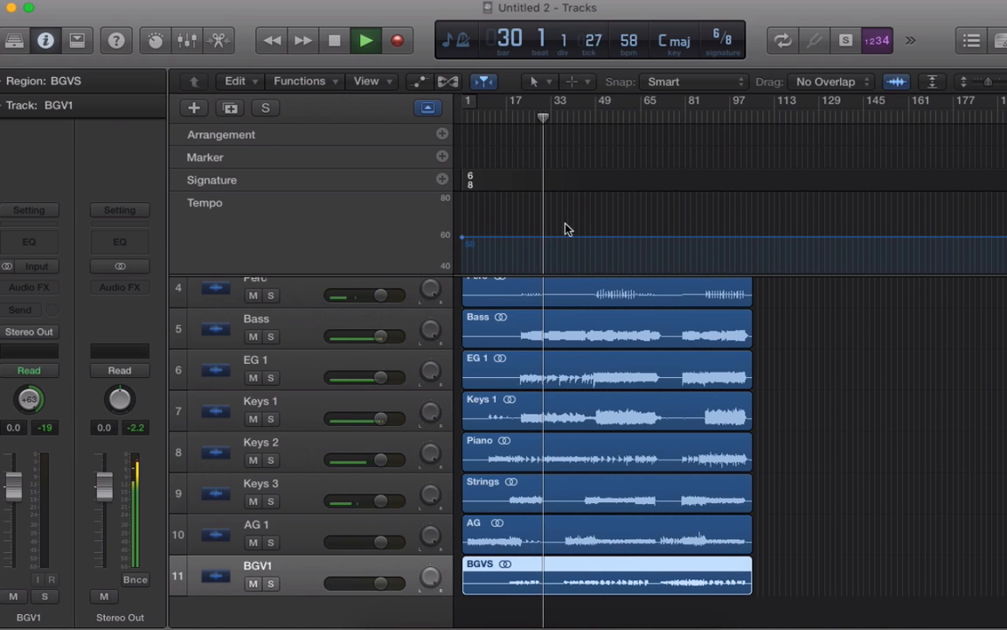
left_click(596, 117)
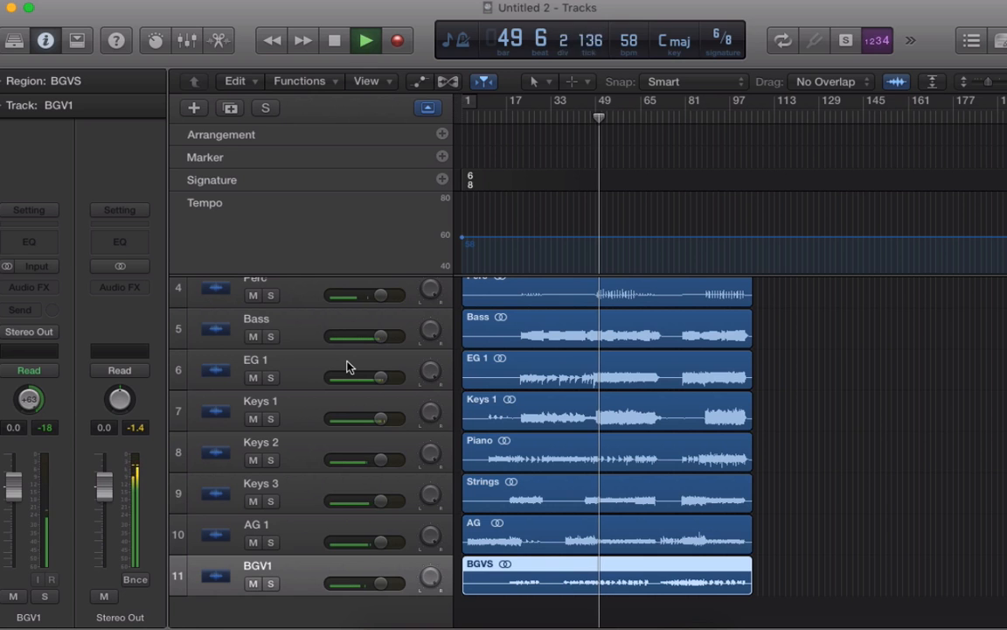
key("space")
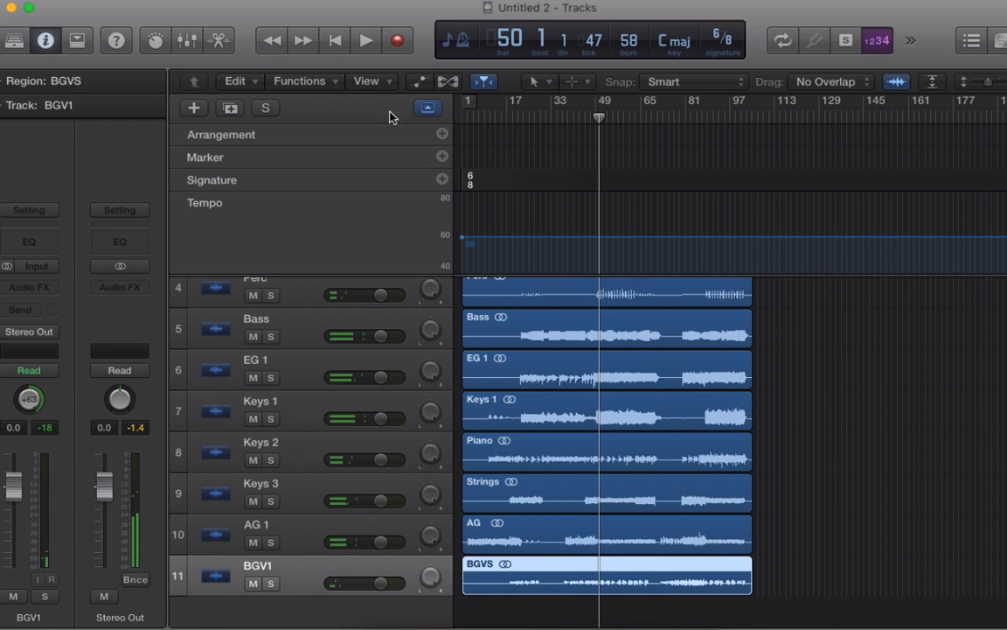
Hide the global tracks and show track automation.
left_click(427, 109)
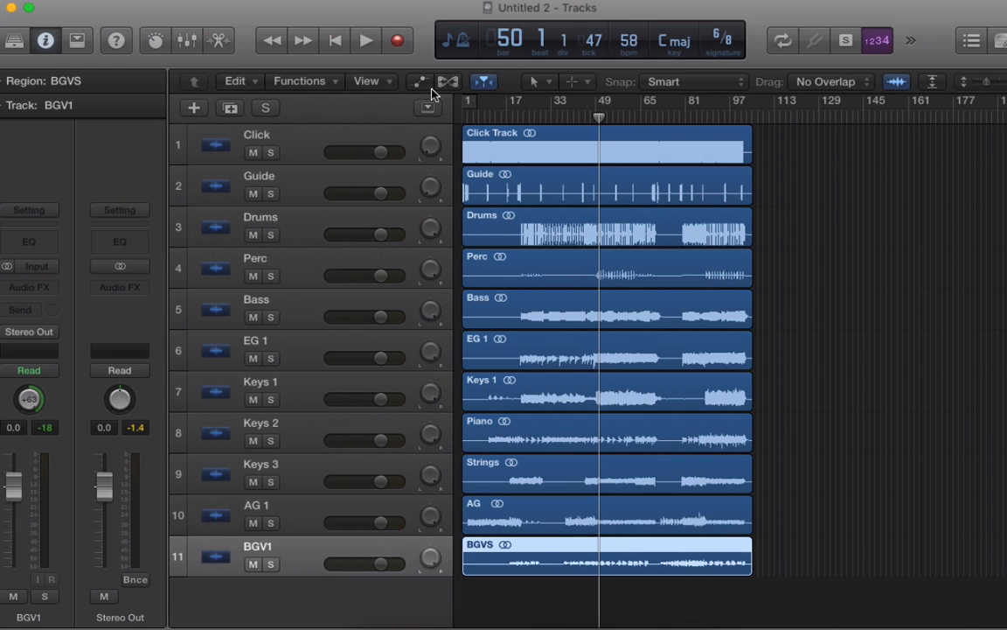
left_click(418, 83)
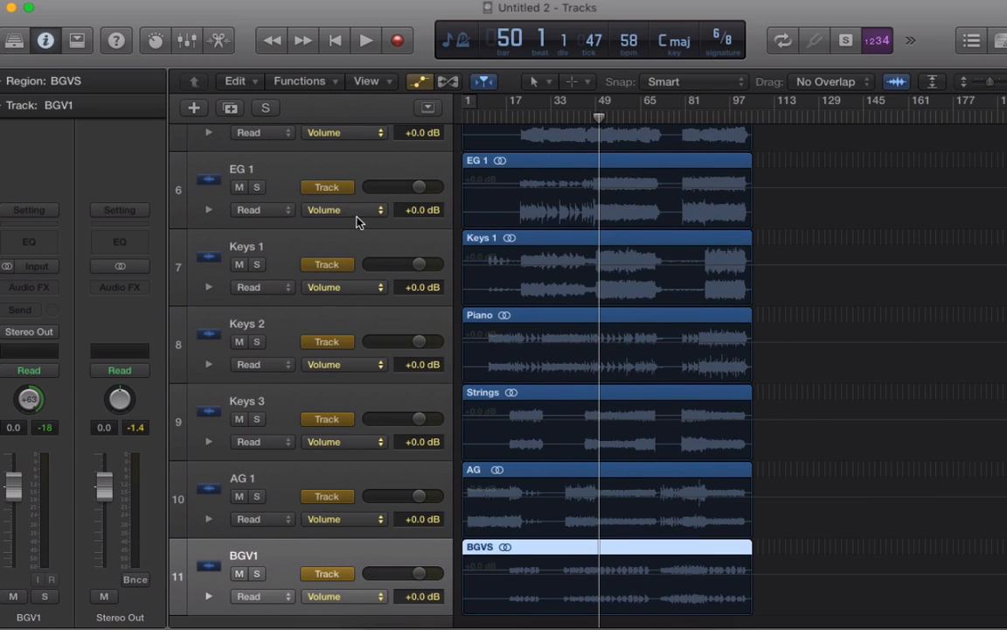
Add two volume automation points on Keys 1 near bars 48 and 50, lowering the second to -4.2 dB.
left_click(584, 269)
left_click(593, 266)
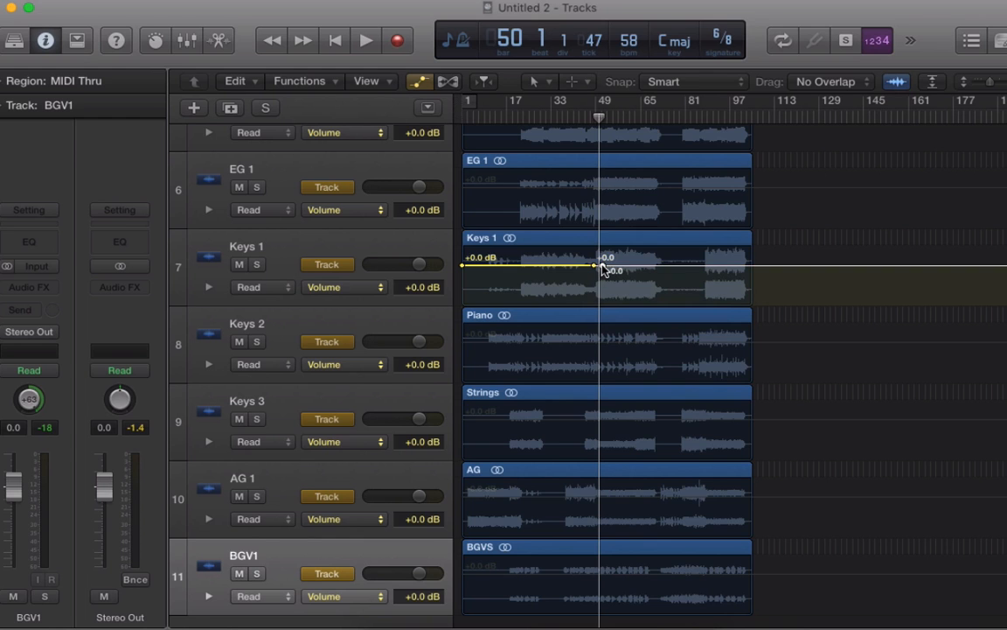
left_click_drag(602, 271, 602, 277)
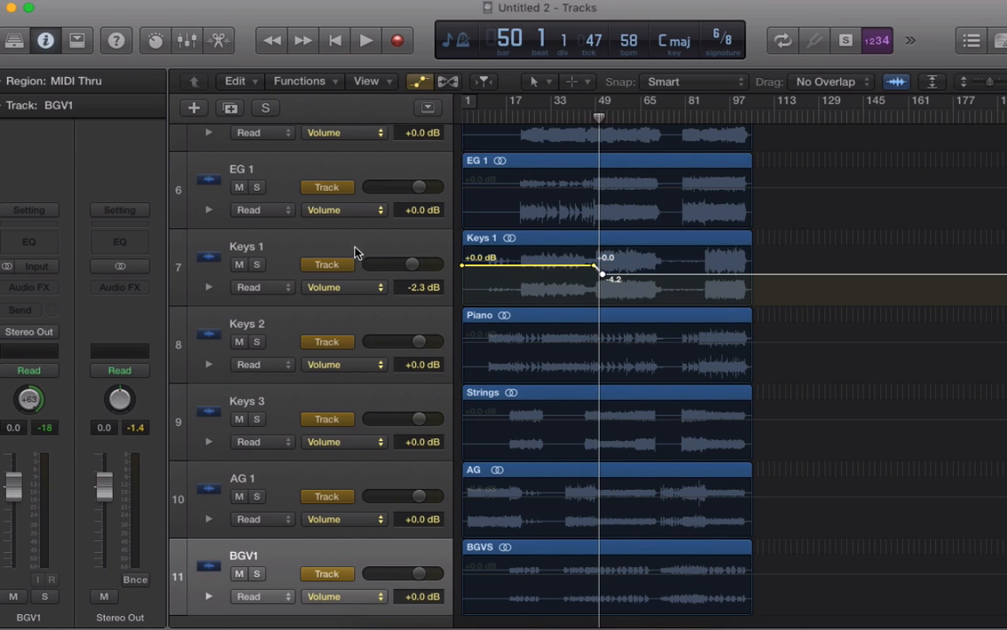
Solo Keys 1 and play from about bar 47 to hear the volume automation.
left_click(257, 264)
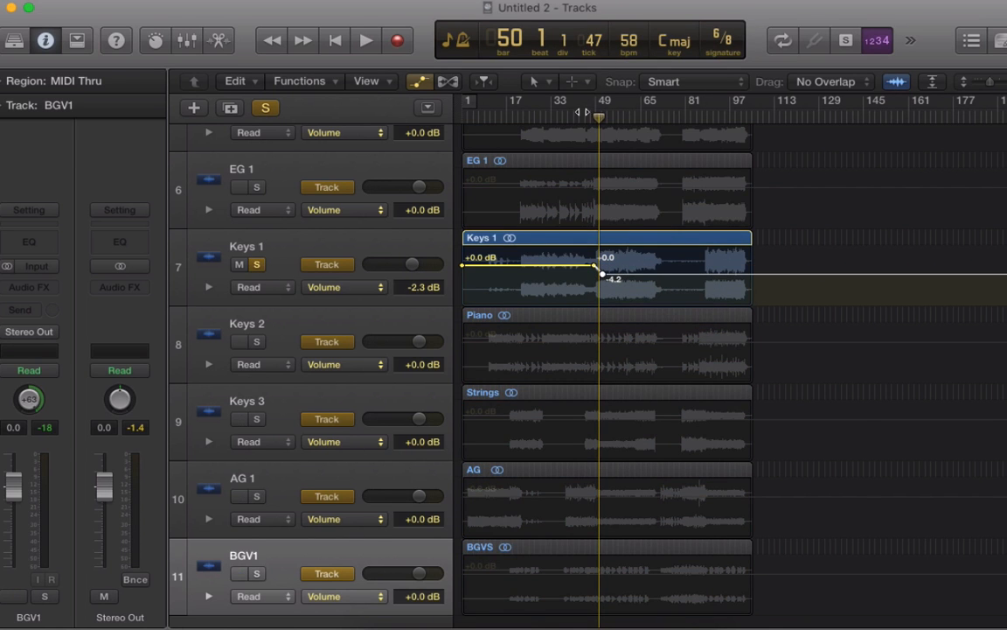
left_click(582, 112)
key("super+Right")
key("super+Right")
key("super+Right")
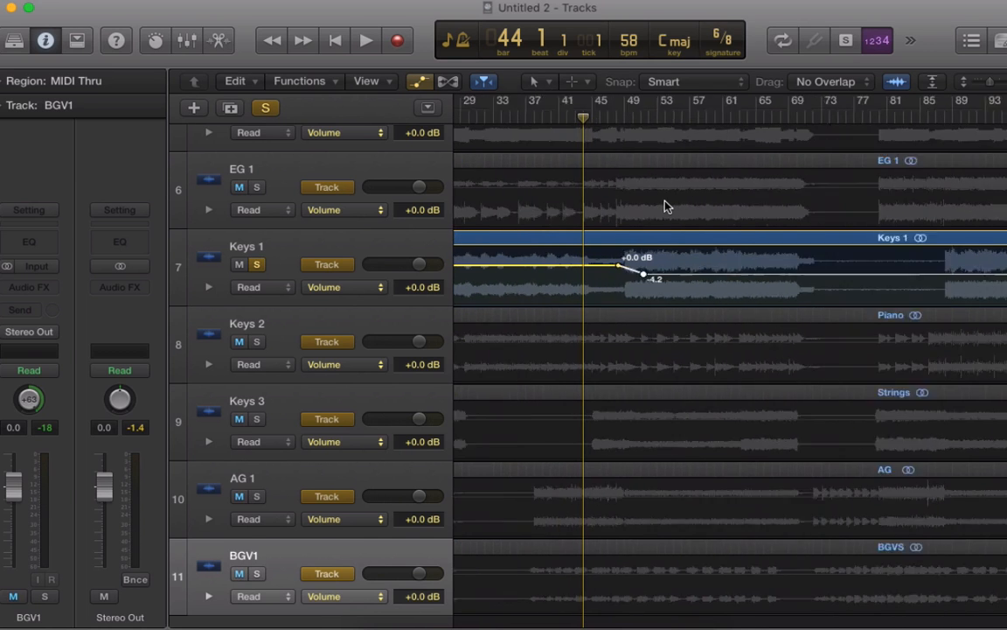
key("super+Right")
left_click(637, 111)
key("space")
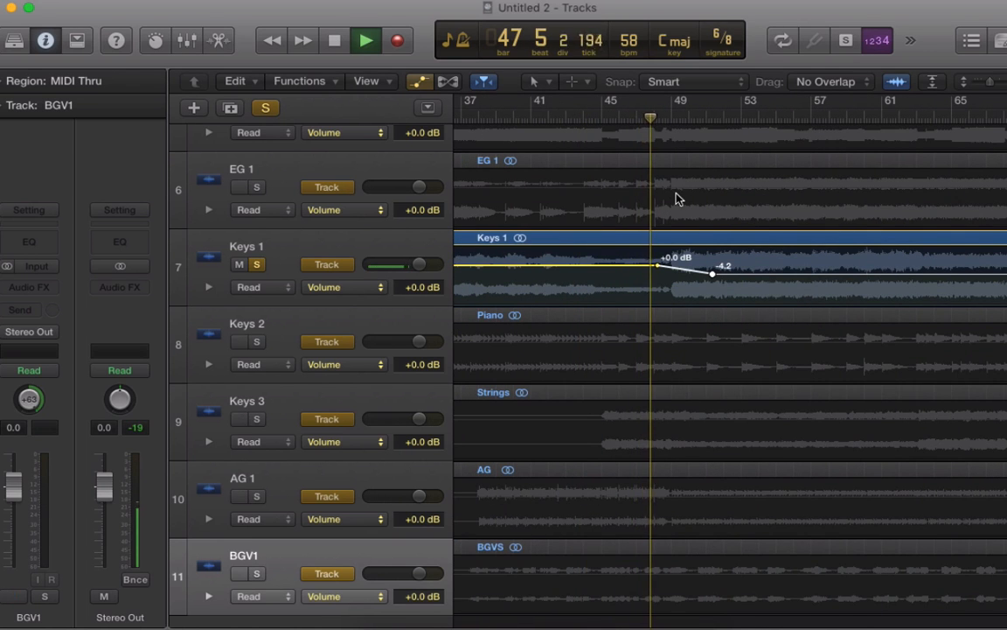
key("XF86AudioRaiseVolume")
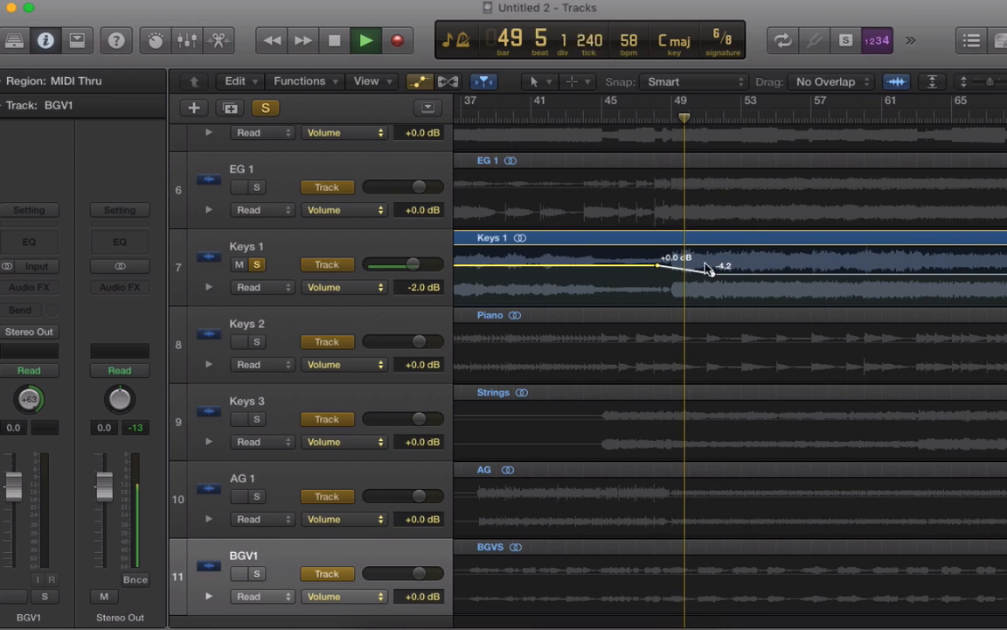
Move the -4.2 dB automation point on Keys 1 slightly earlier, to about bar 50, and stop playback.
left_click_drag(713, 274, 699, 276)
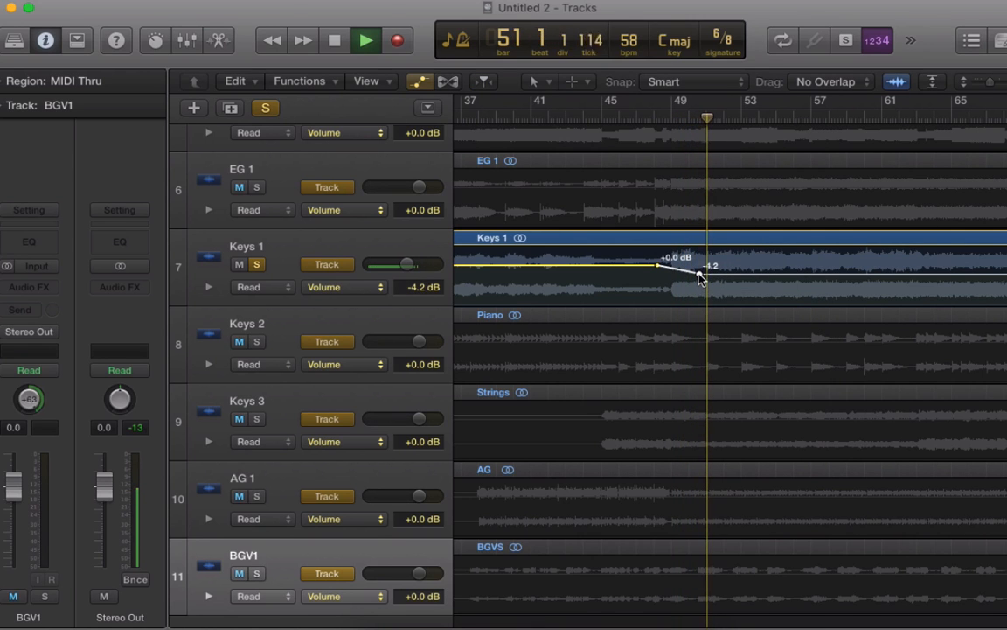
key("space")
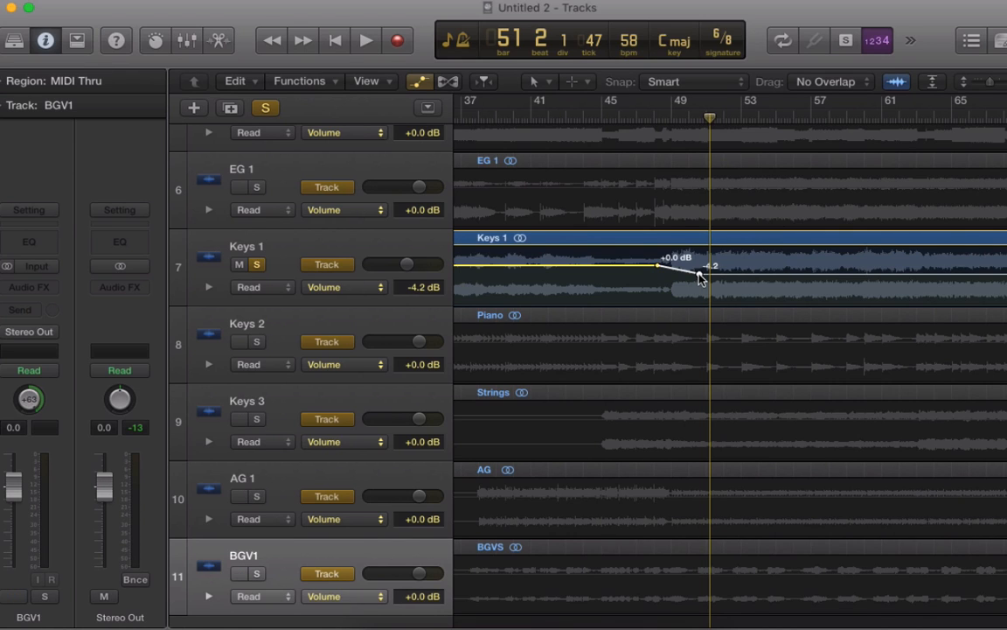
Delete the -4.2 dB volume automation point from the Keys 1 track.
double_click(699, 275)
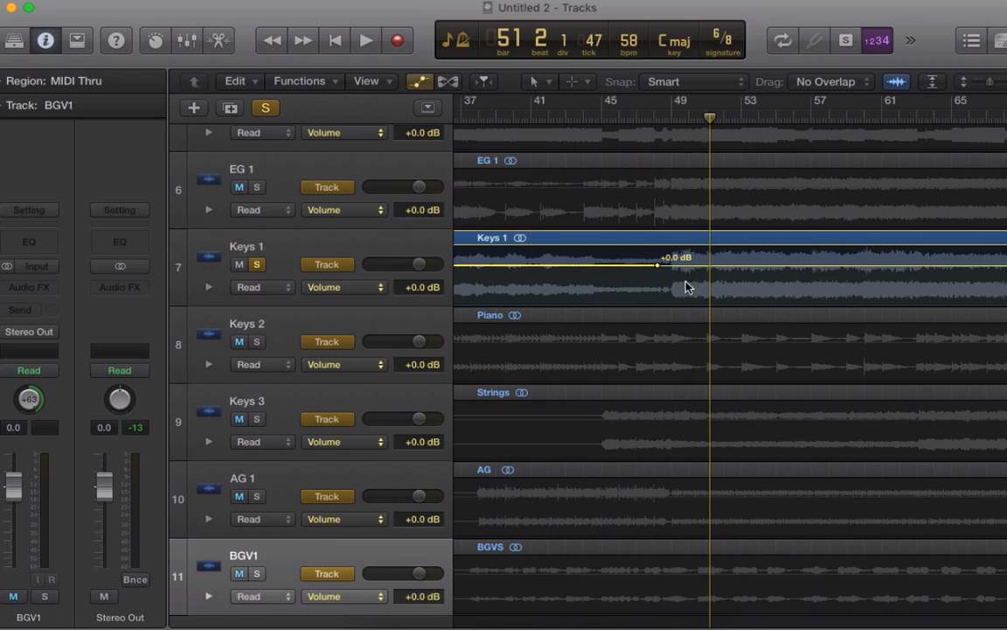
key("super+Left")
key("super+Left")
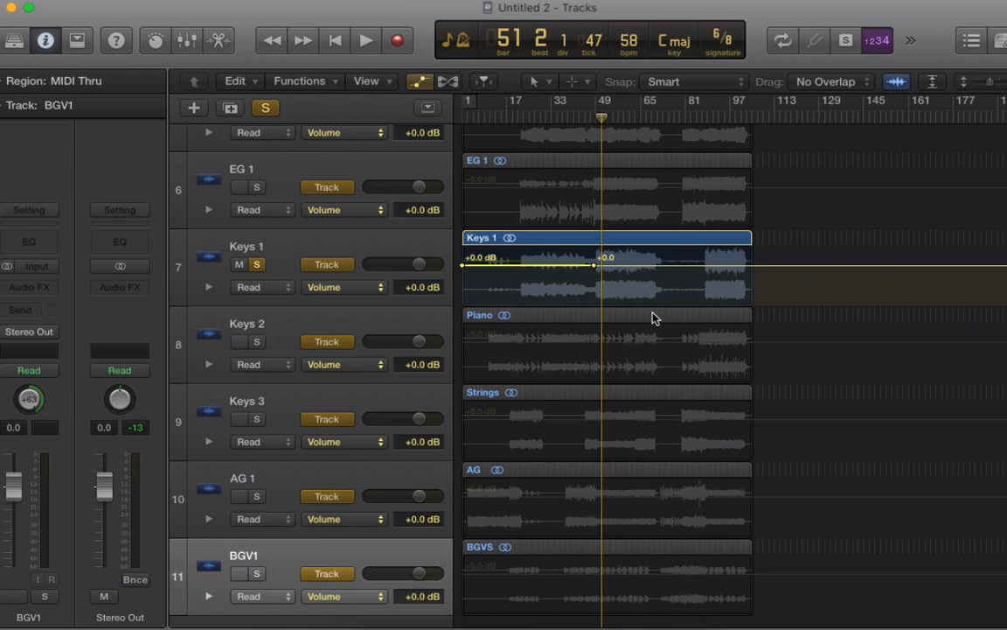
Hide track automation and clear all soloed tracks.
left_click(421, 81)
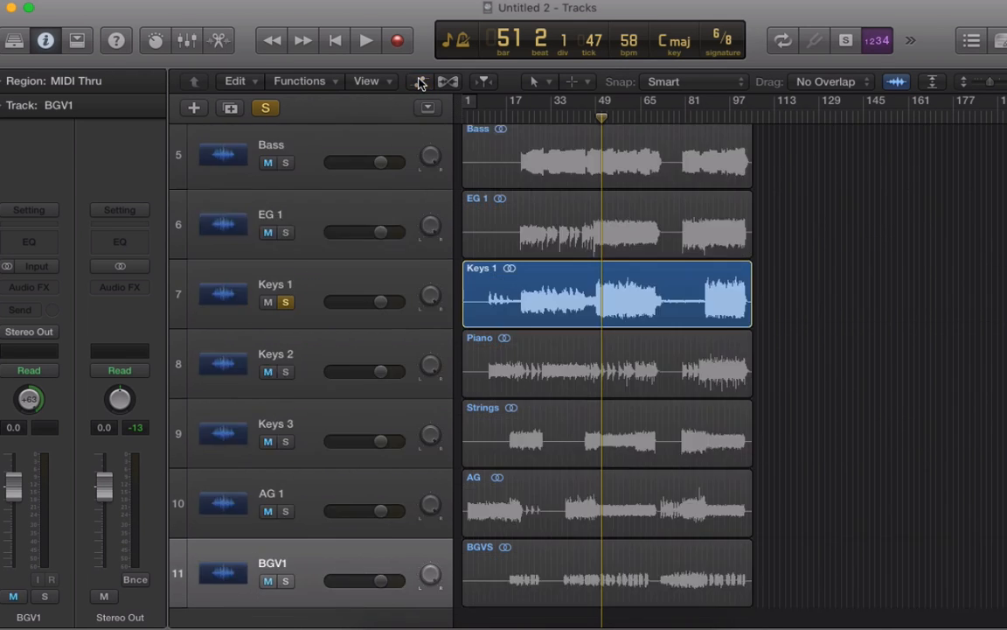
left_click(266, 108)
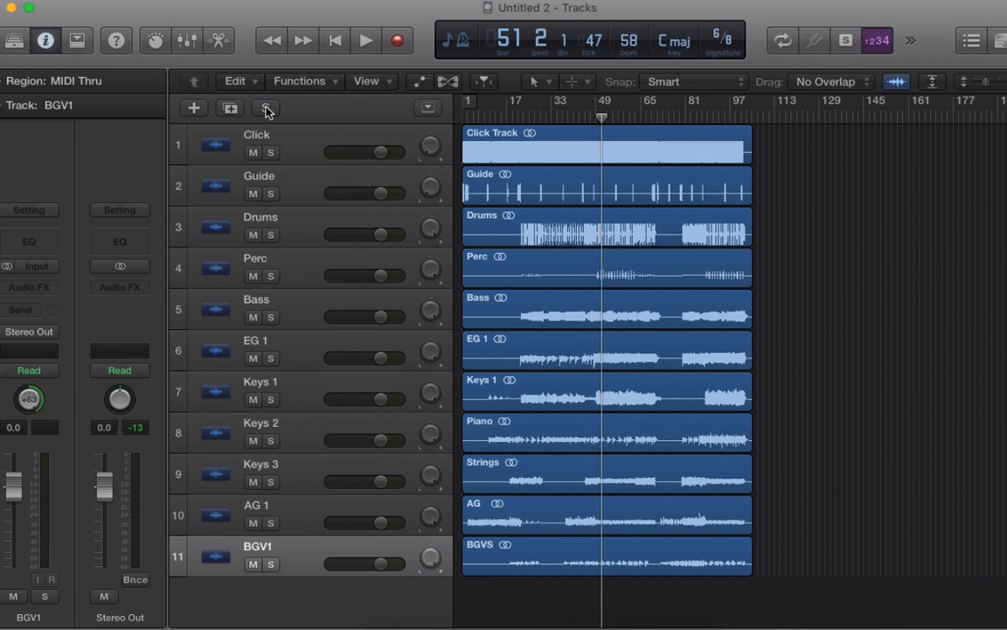